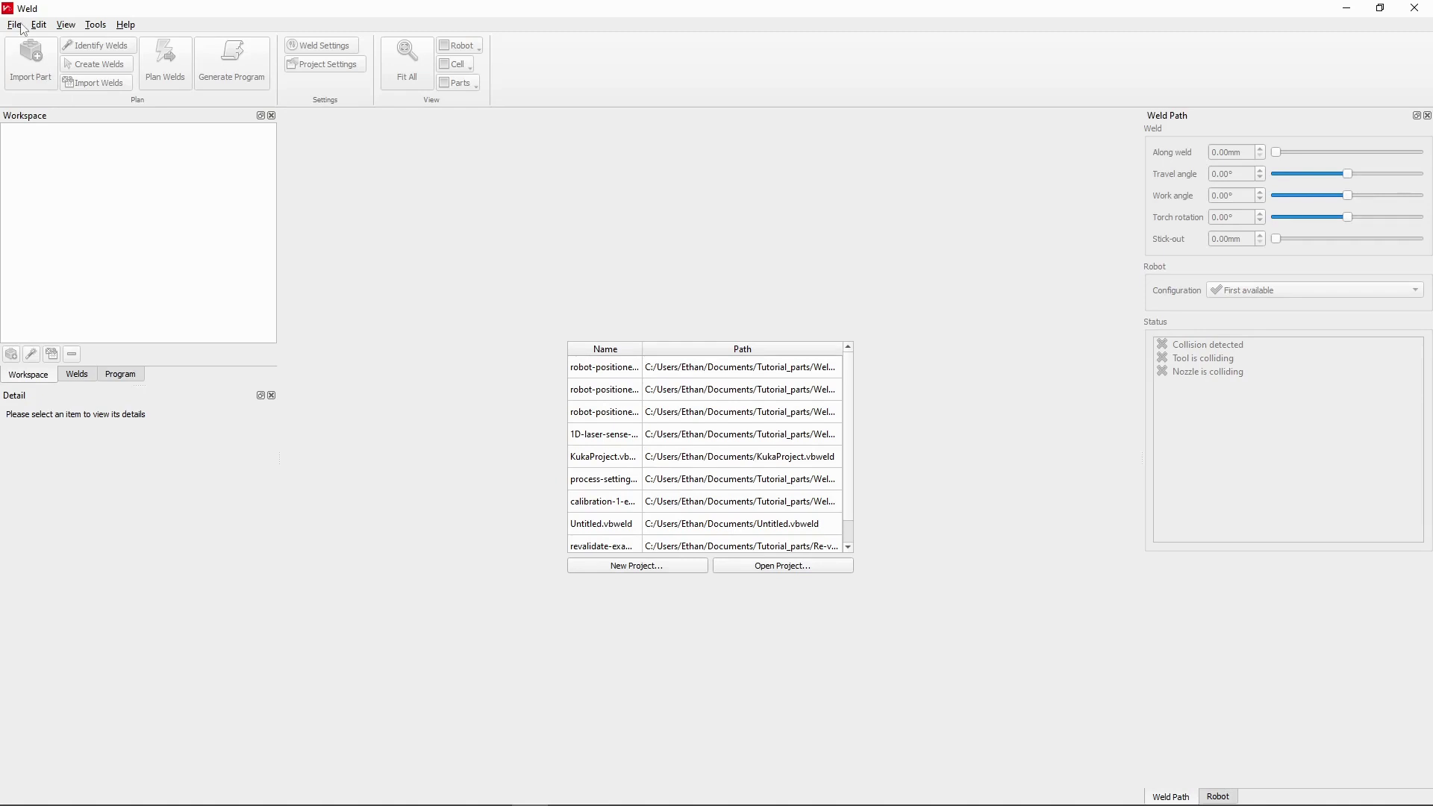
- Add the UR10e .vbmodel cell (Universal Robot, v1.0.2) to the Work Cells library and close Preferences
left_click(14, 24)
mouse_move(39, 25)
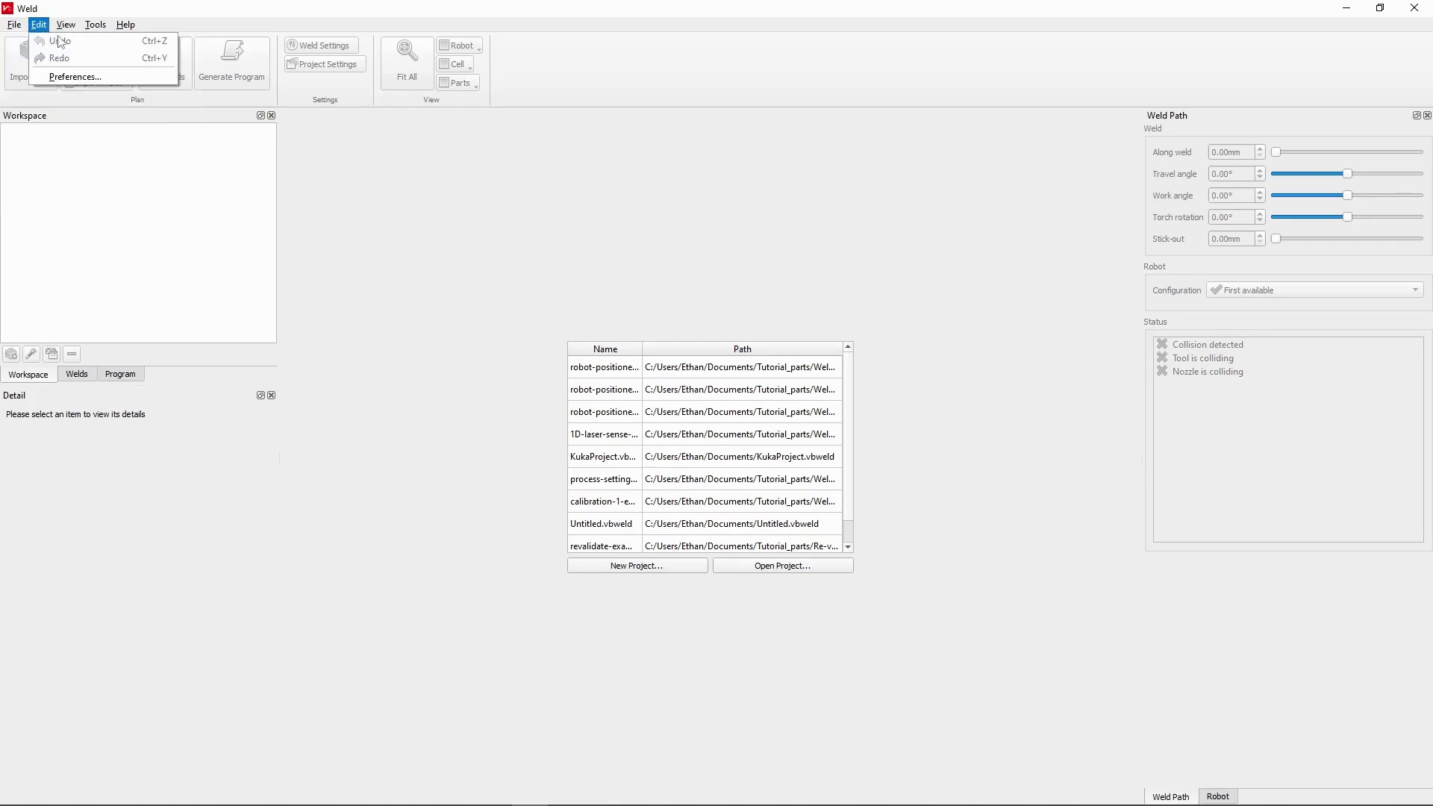
left_click(75, 75)
left_click(562, 303)
left_click(564, 283)
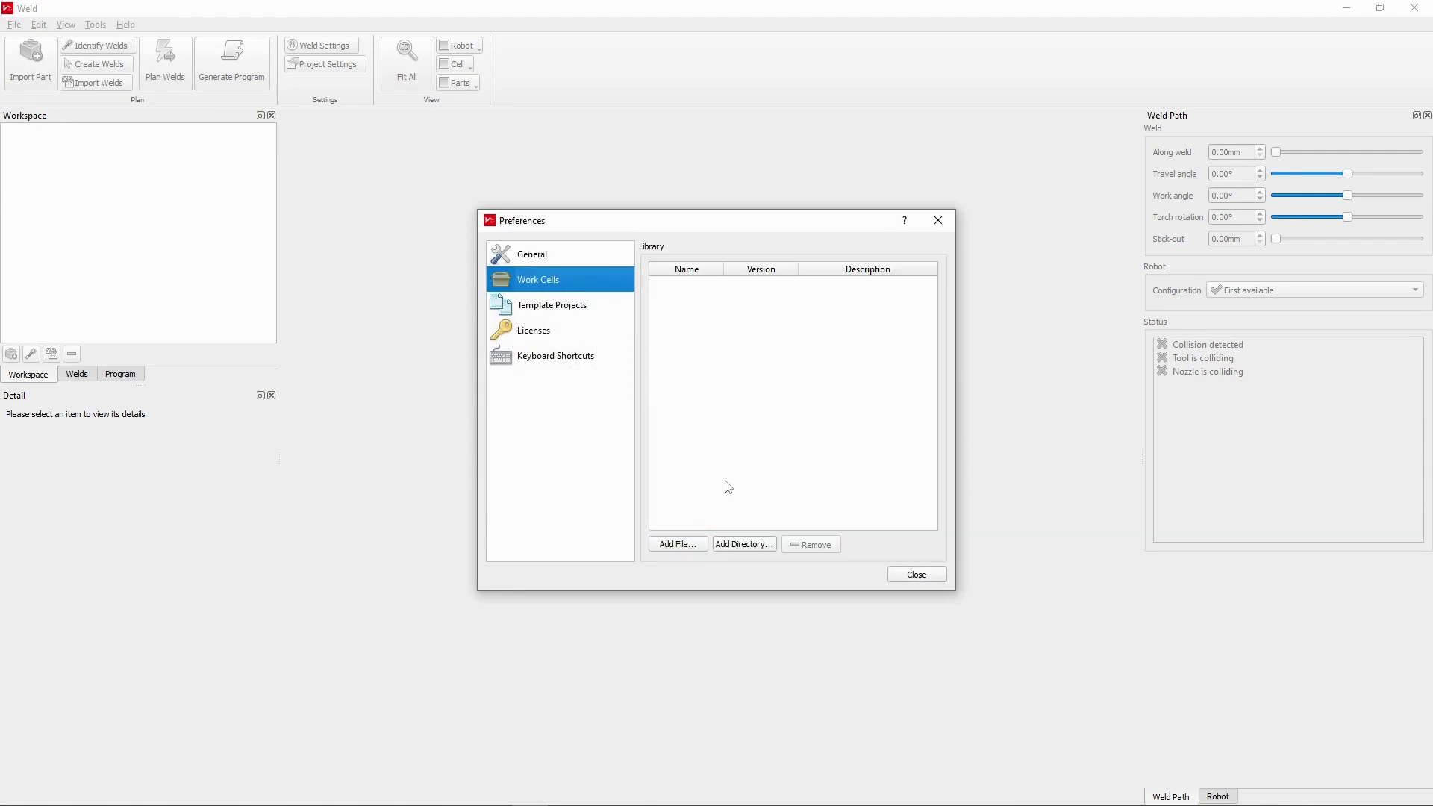
left_click(679, 545)
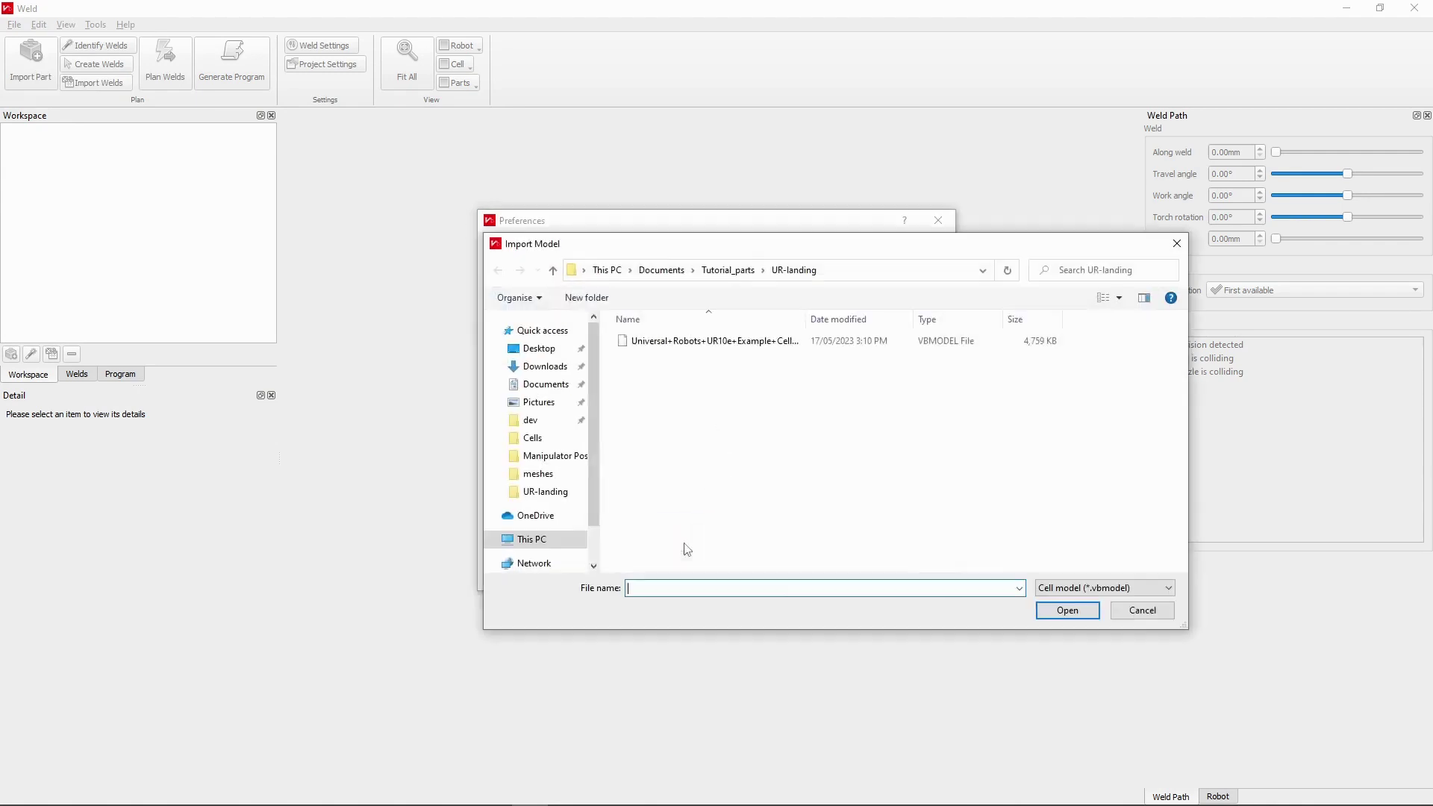
left_click(745, 344)
double_click(746, 341)
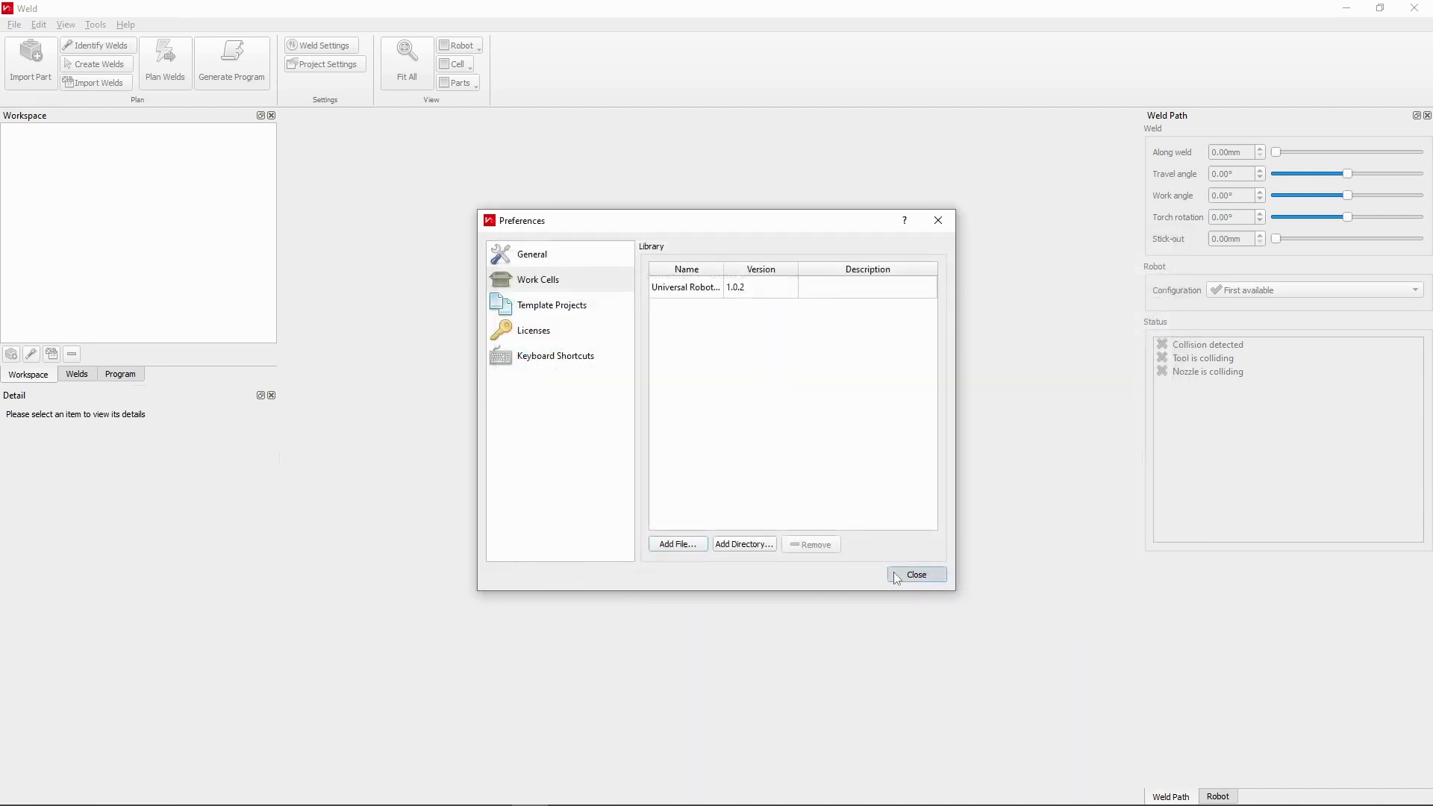
left_click(917, 575)
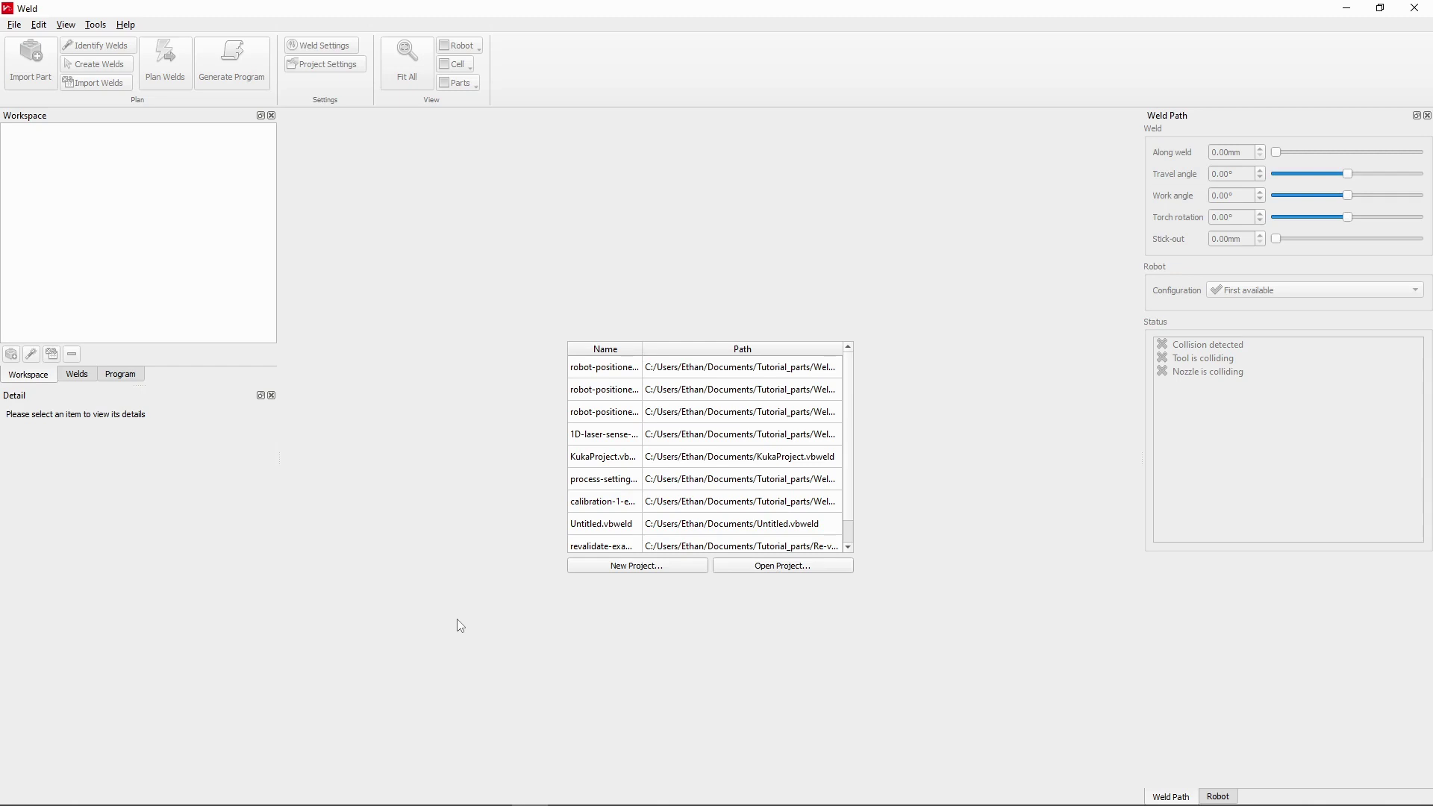
- Create a new Untitled project from the UR10e example cell
left_click(634, 565)
double_click(672, 309)
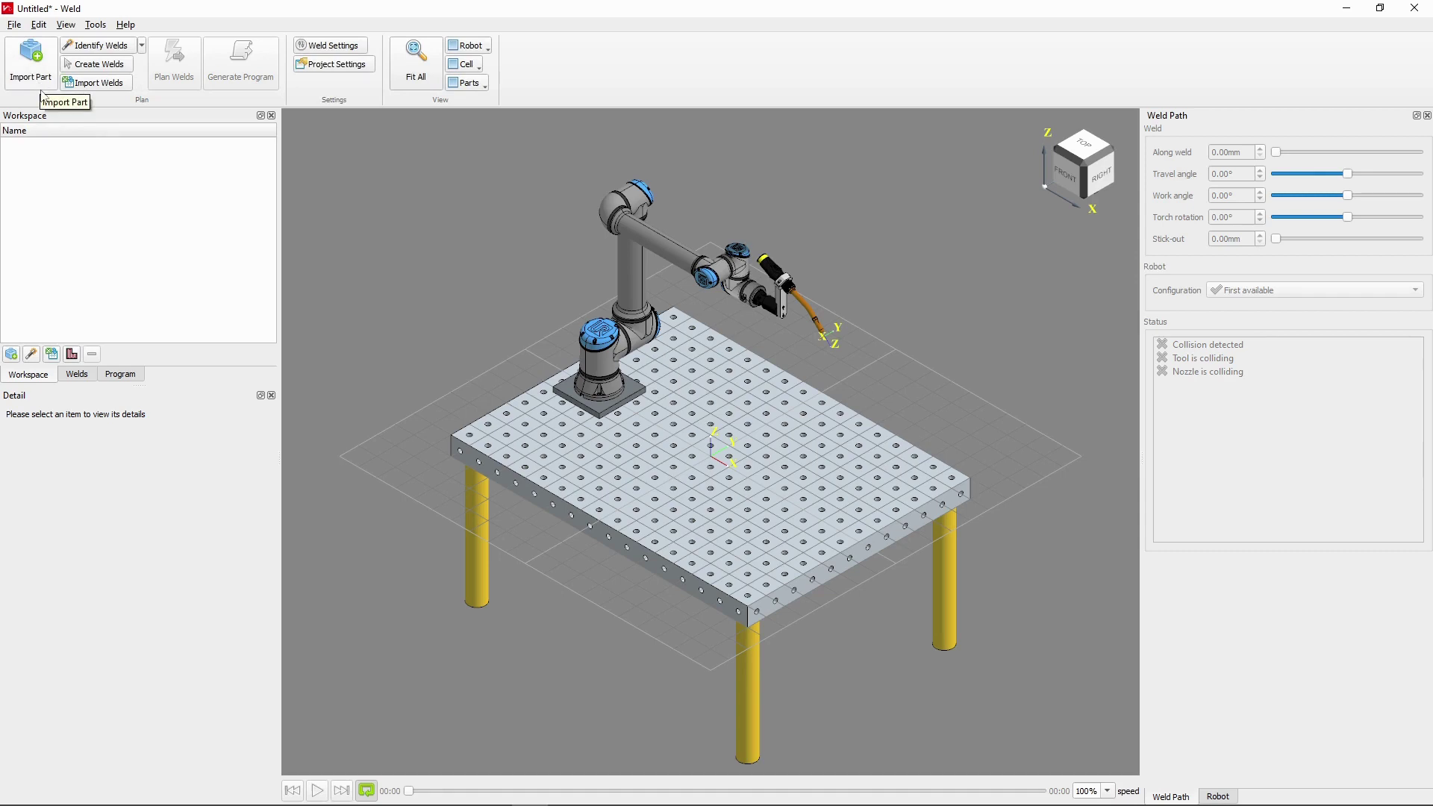
- Import small_sample_assembly.step onto the welding table
left_click(32, 84)
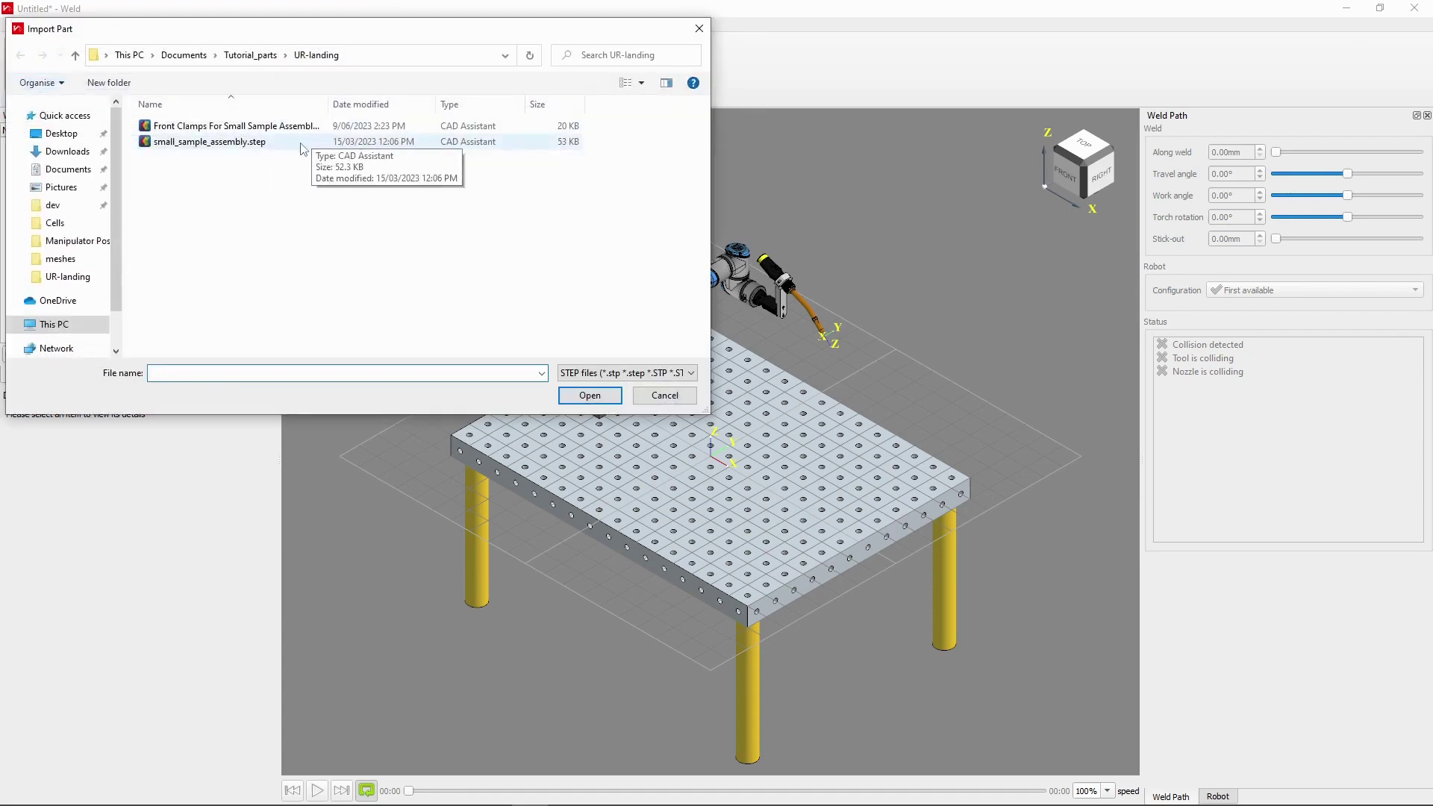
double_click(300, 142)
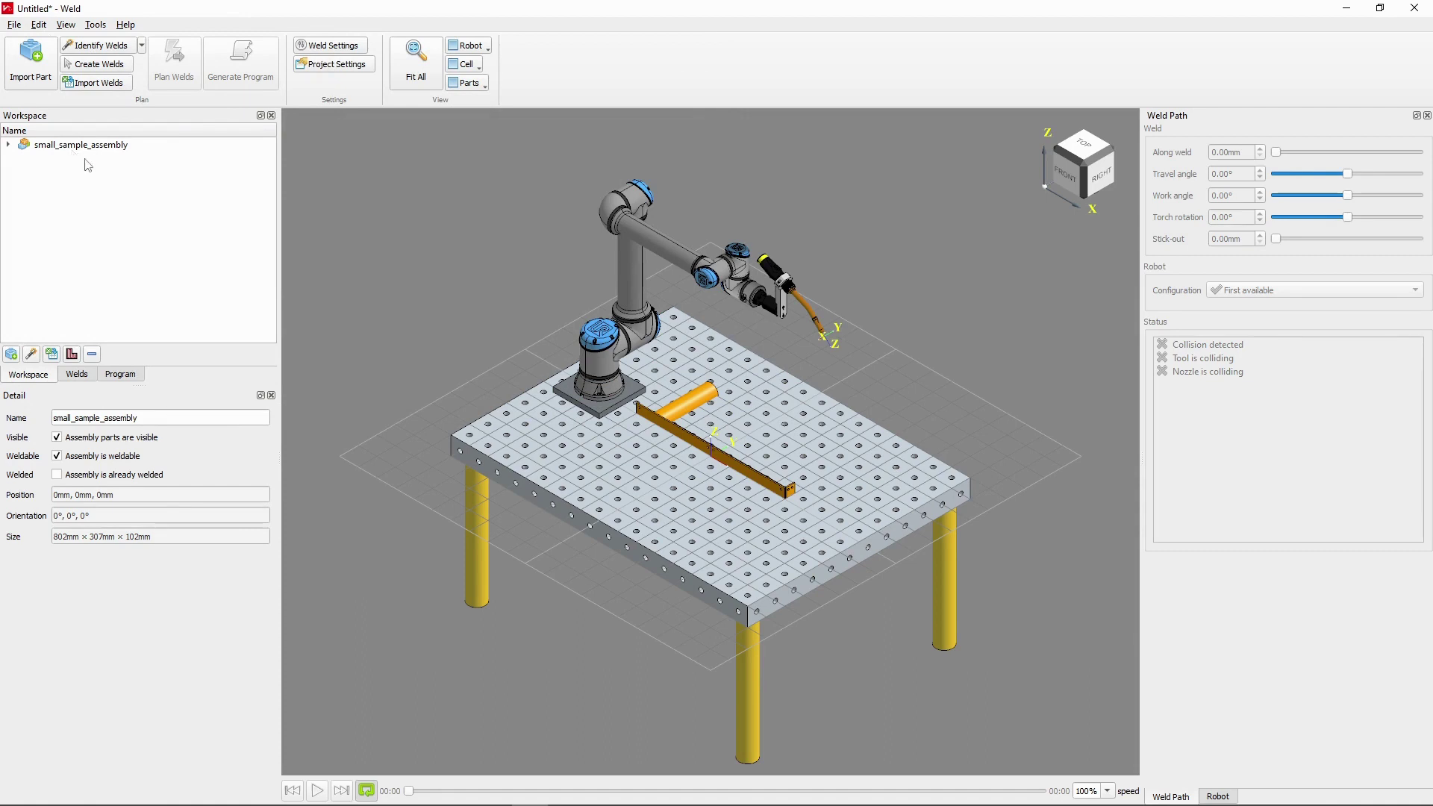
- Rotate small_sample_assembly 90° in roll and 90° in pitch to orientation 0°, 90°, 90°
right_click(75, 145)
left_click(123, 207)
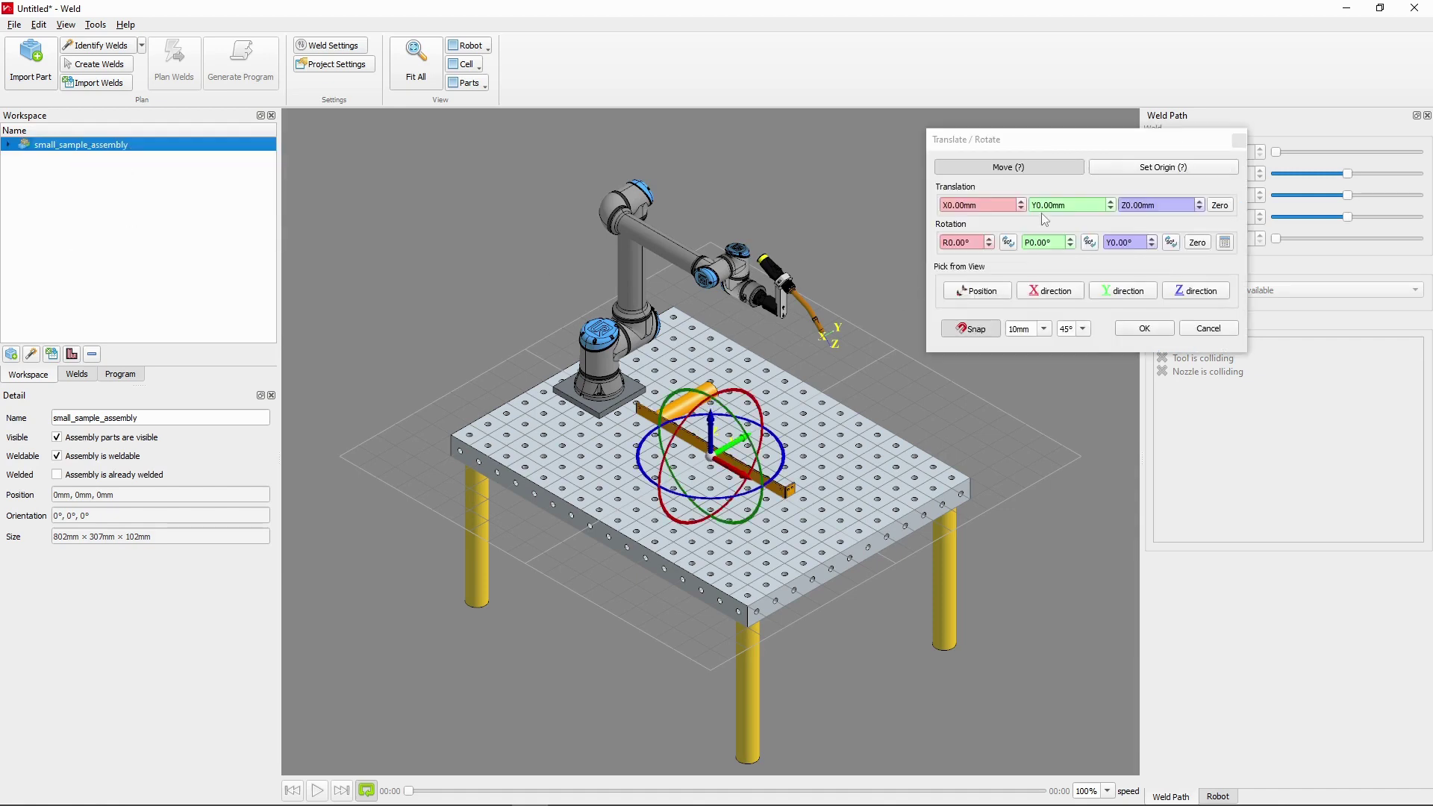
left_click(1038, 167)
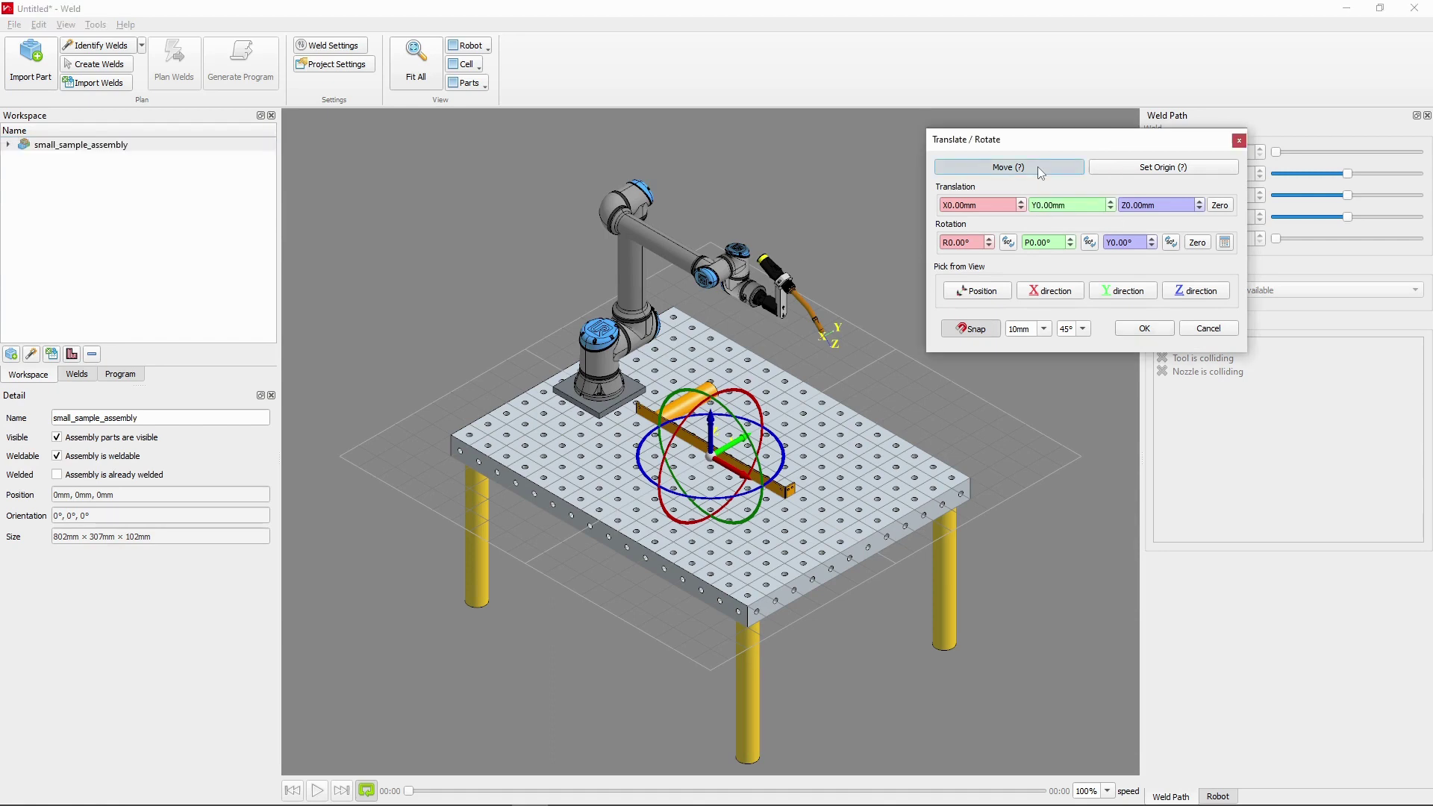
left_click(1008, 244)
left_click(1090, 244)
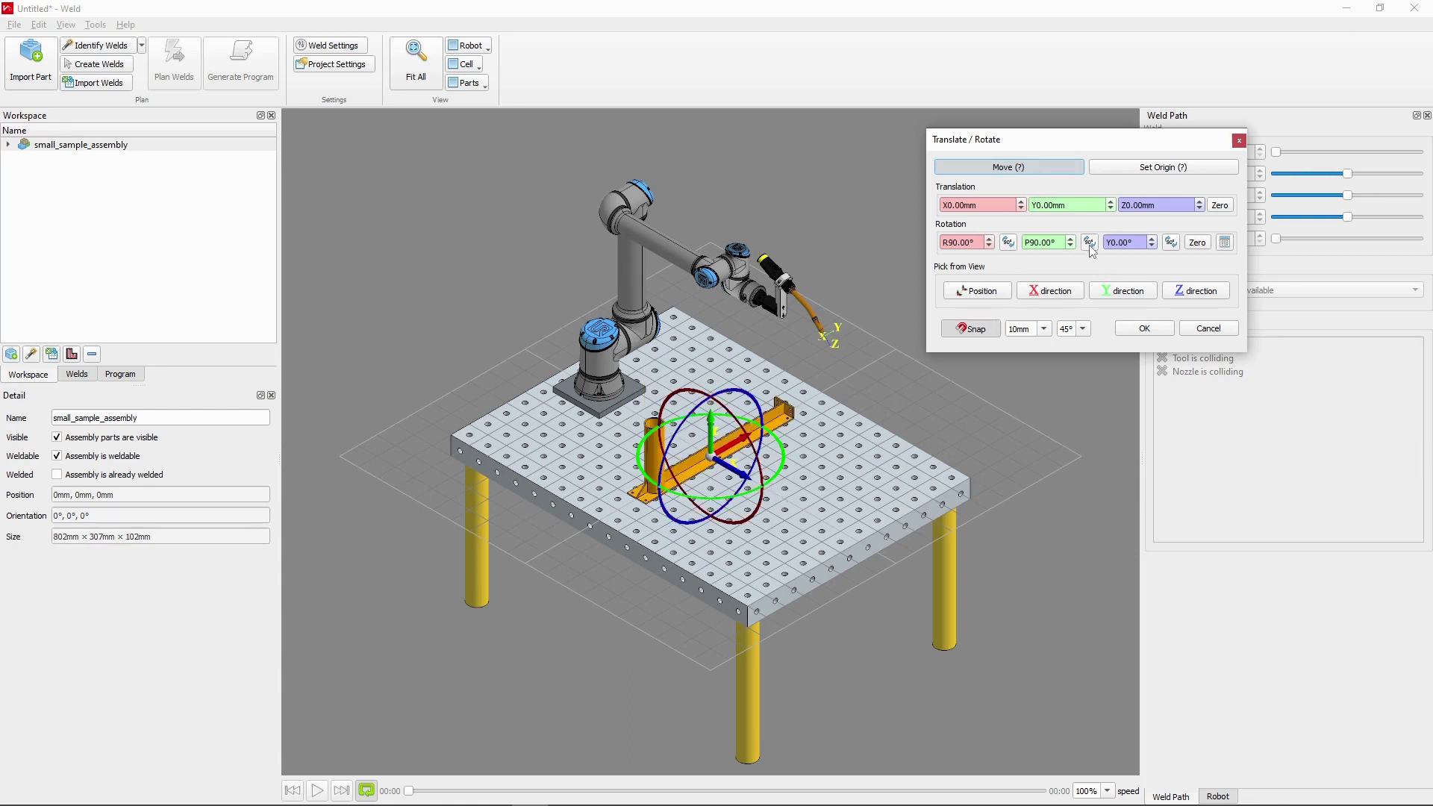
left_click(1124, 332)
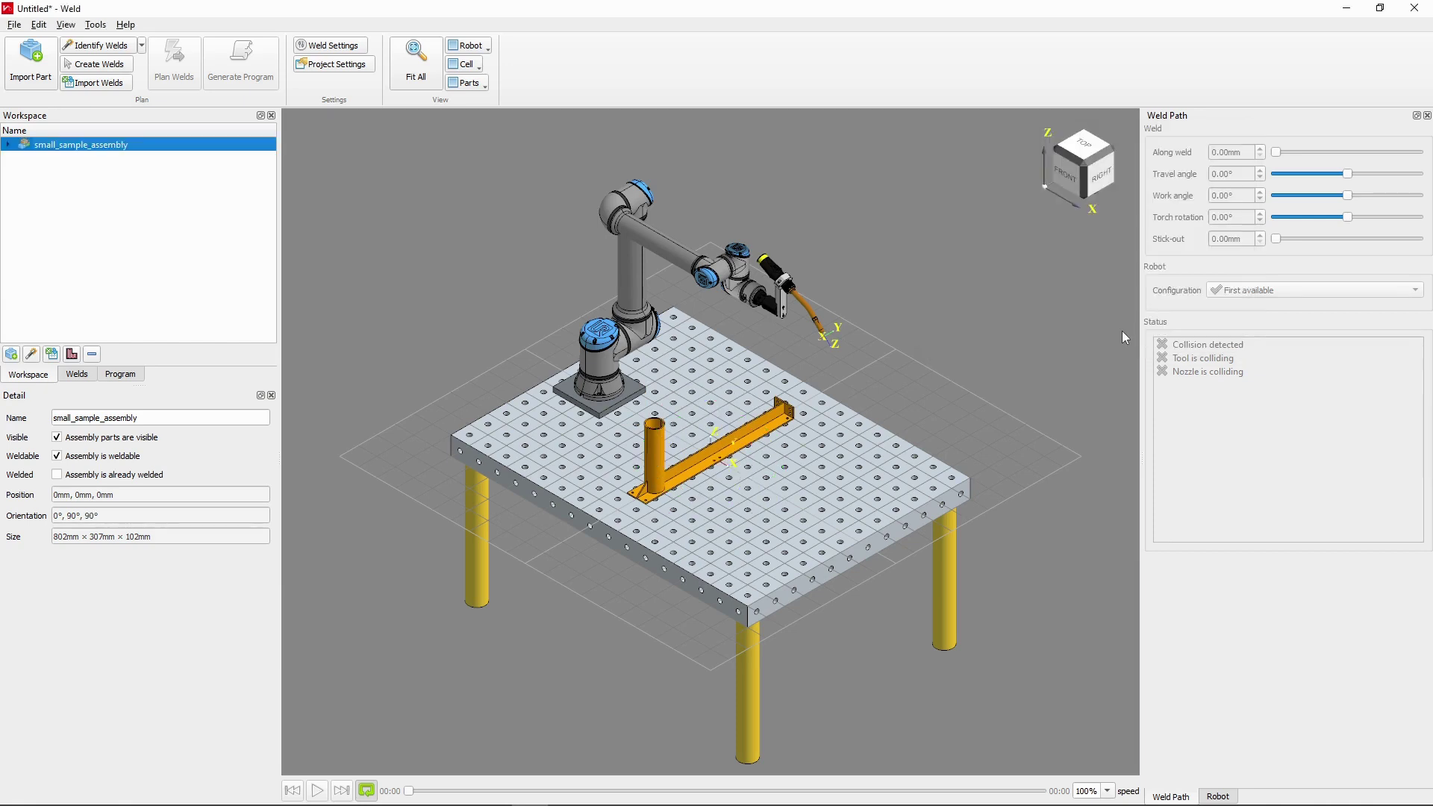
- Import the Front Clamps For Small Sample Assembly file and select the new clamps part
left_click(33, 68)
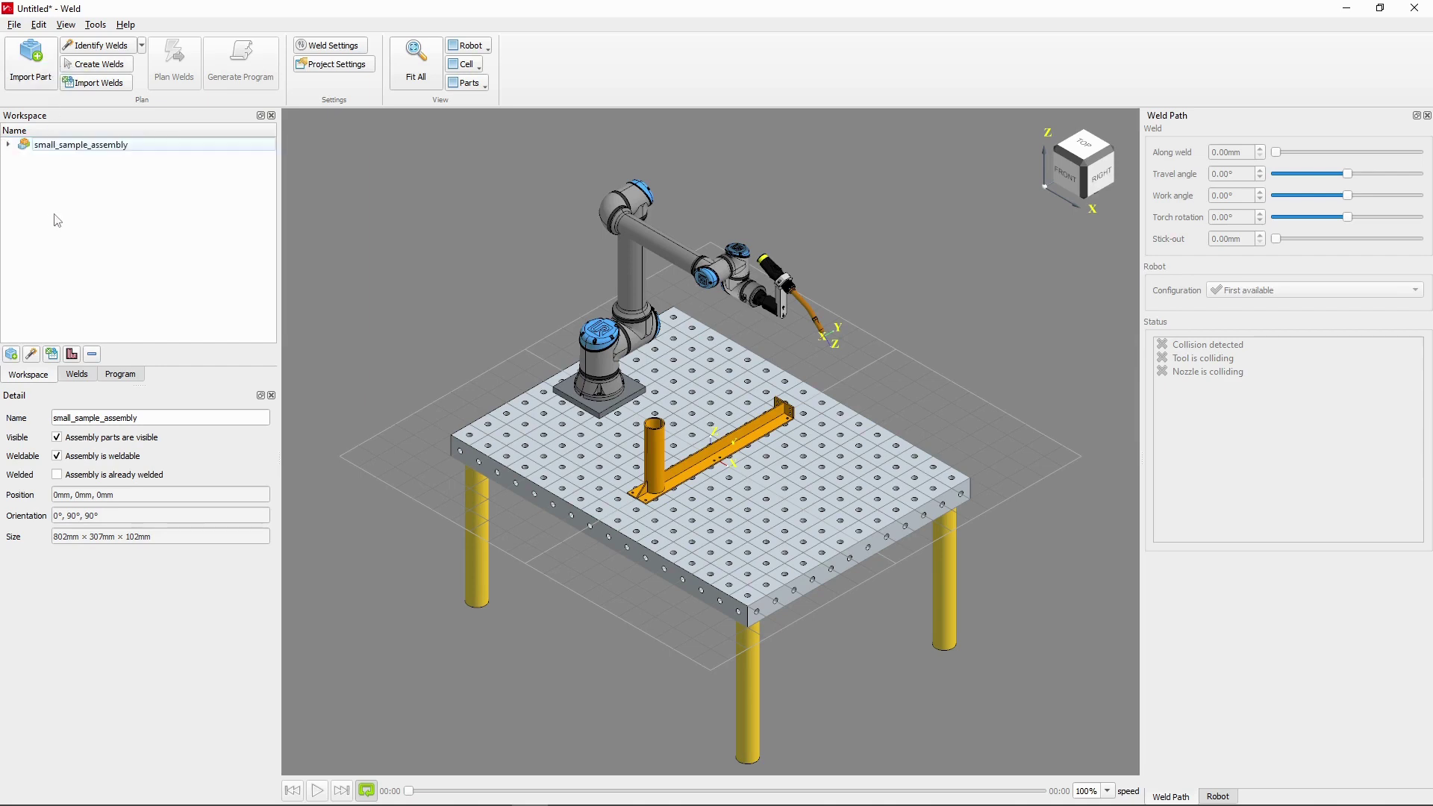
left_click(30, 63)
double_click(302, 127)
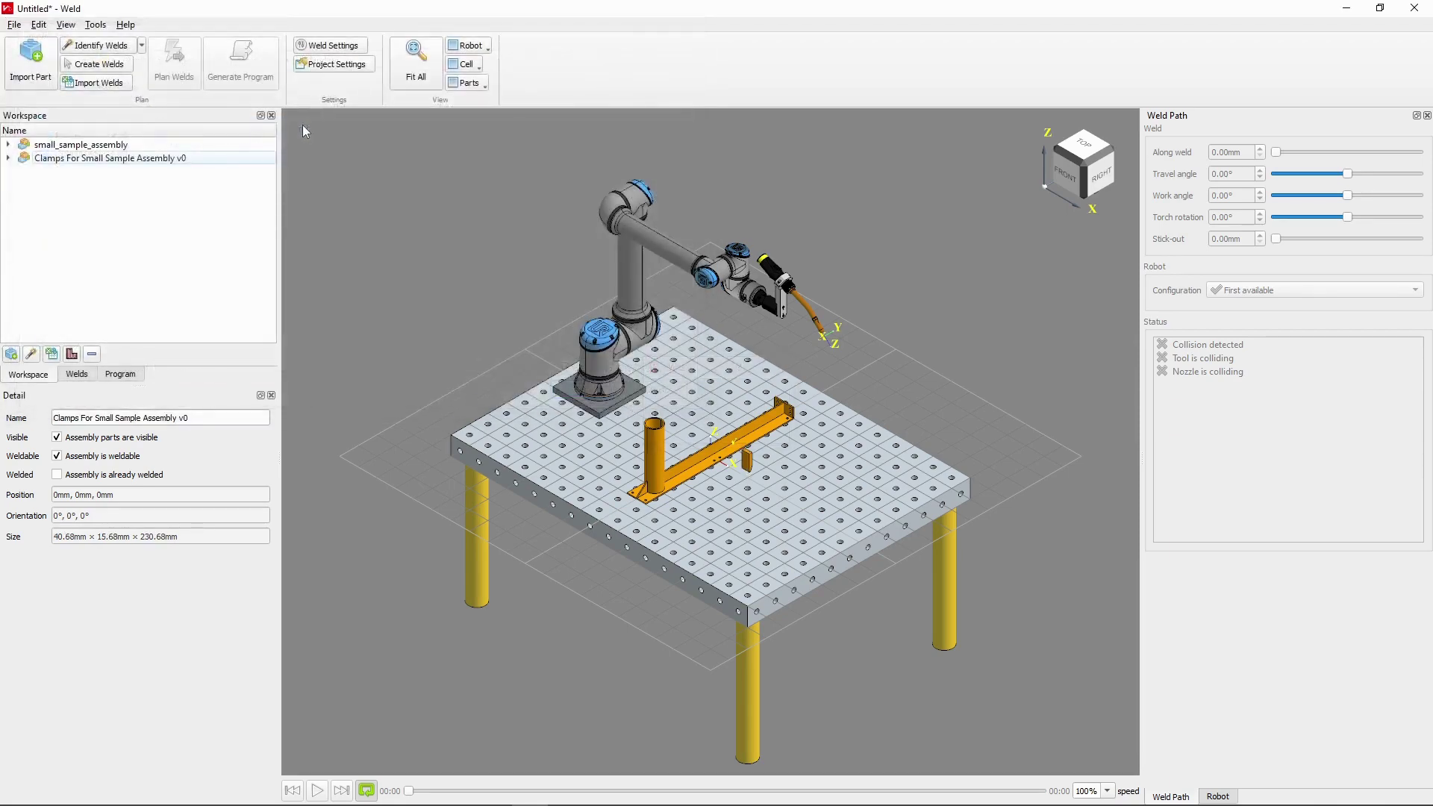
left_click(70, 162)
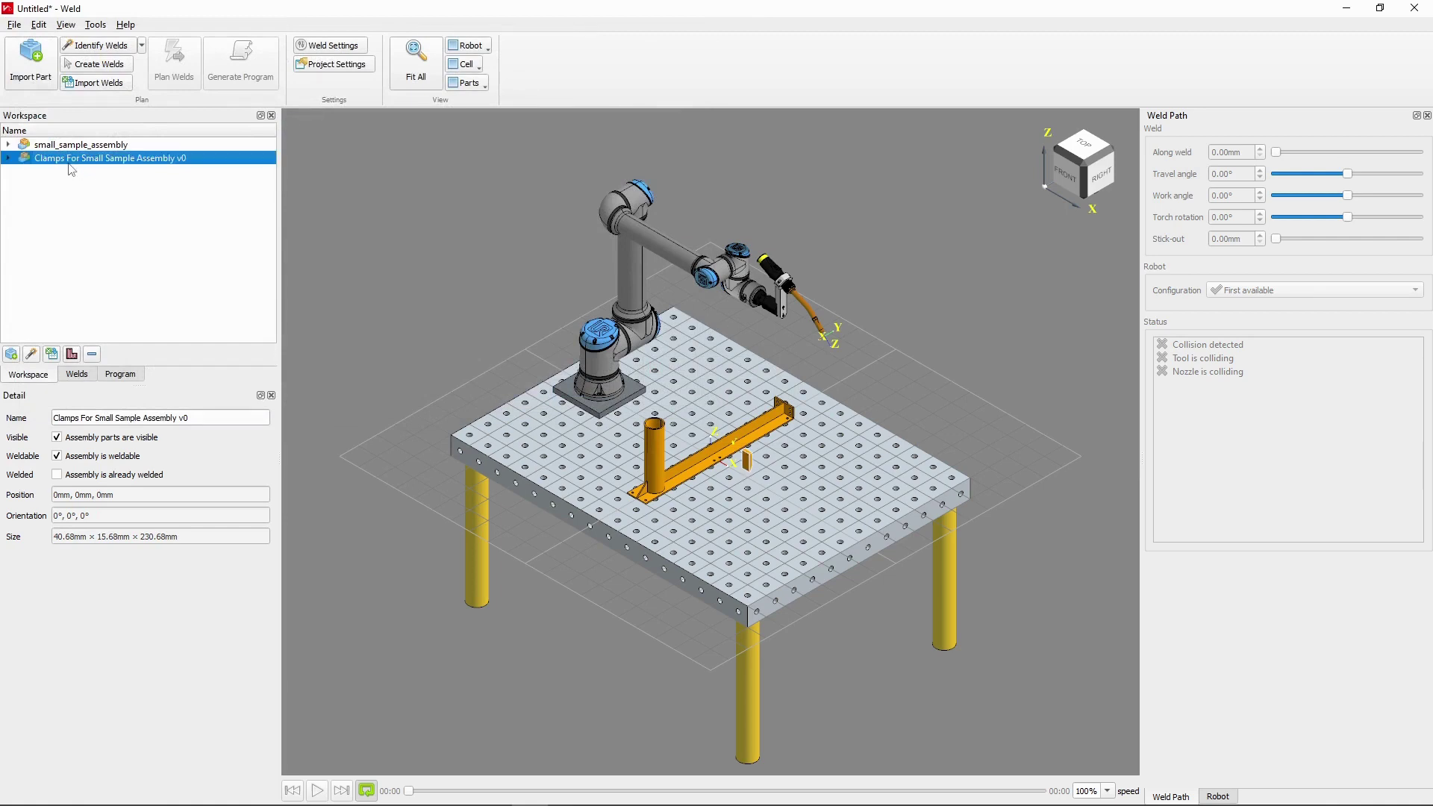
- Rotate Clamps For Small Sample Assembly v0 90° in roll and pitch to 0°, 90°, 90°
right_click(69, 166)
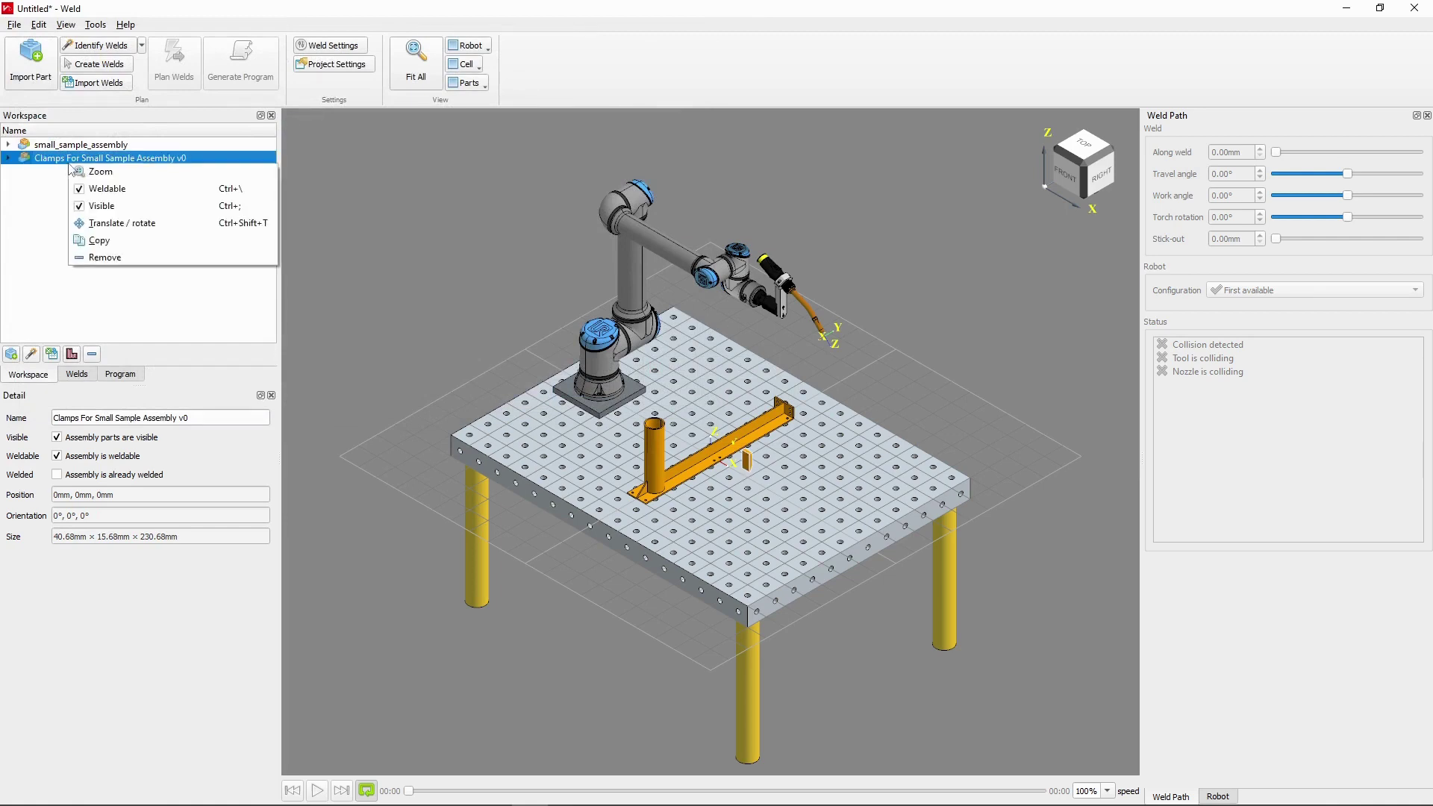
left_click(152, 226)
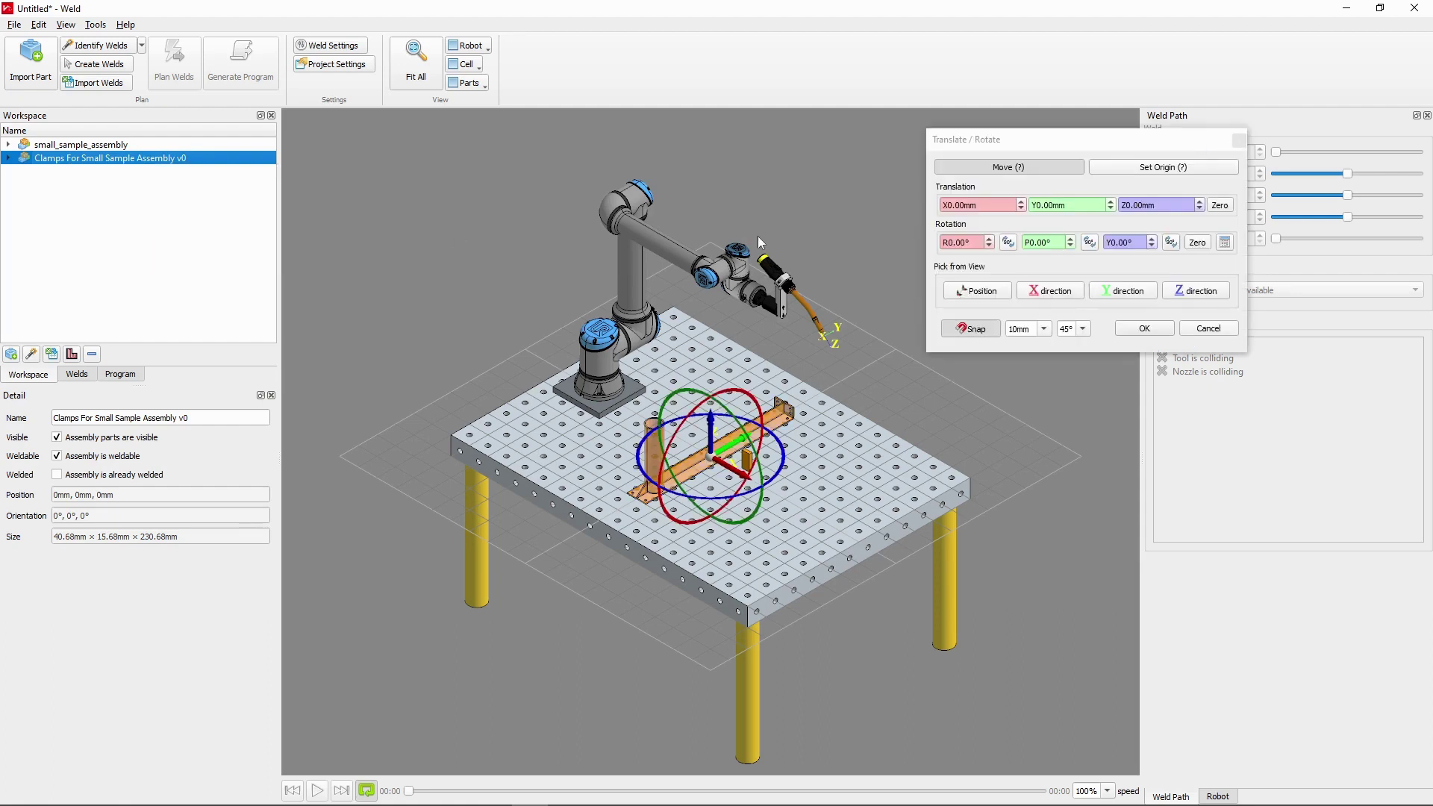
left_click(1009, 242)
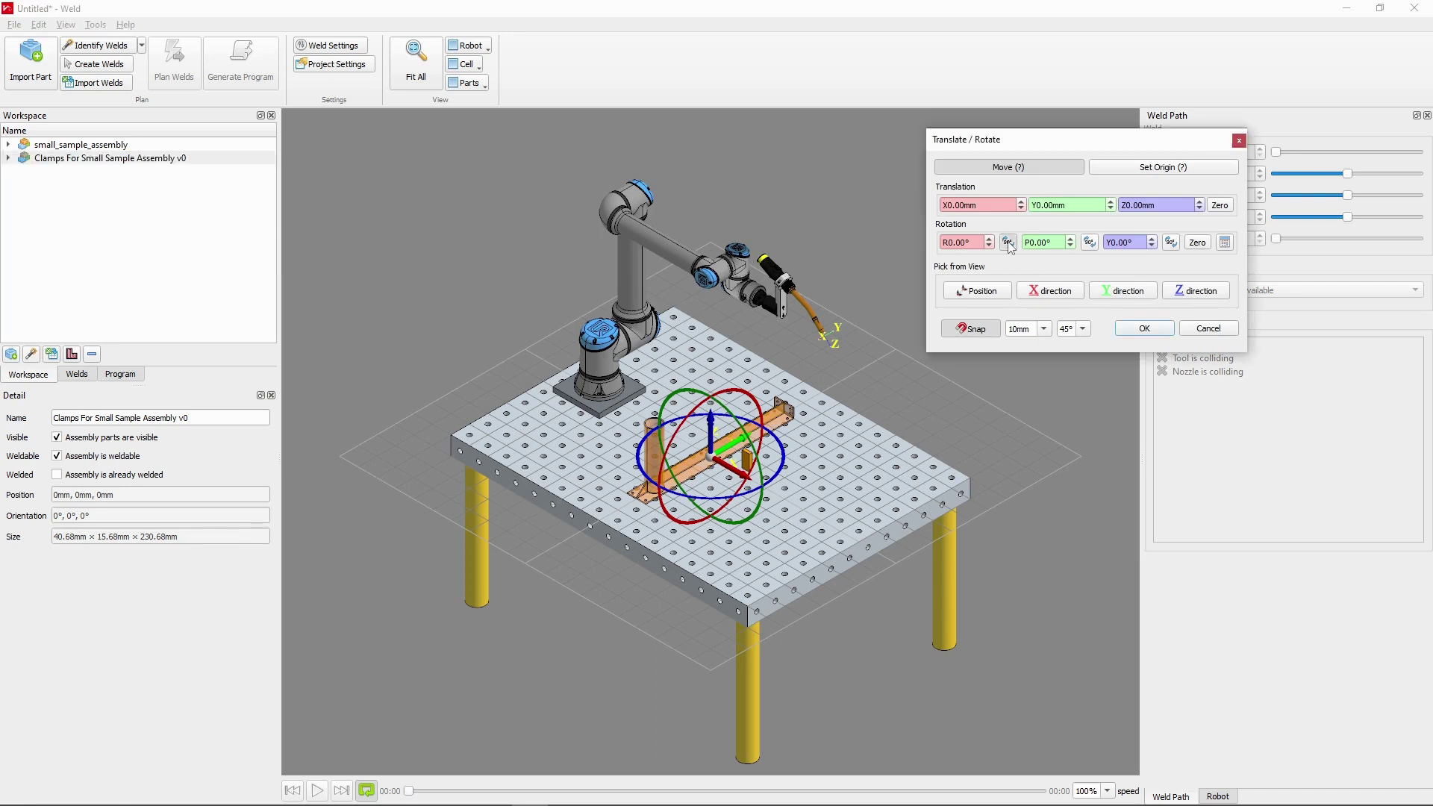
left_click(1090, 243)
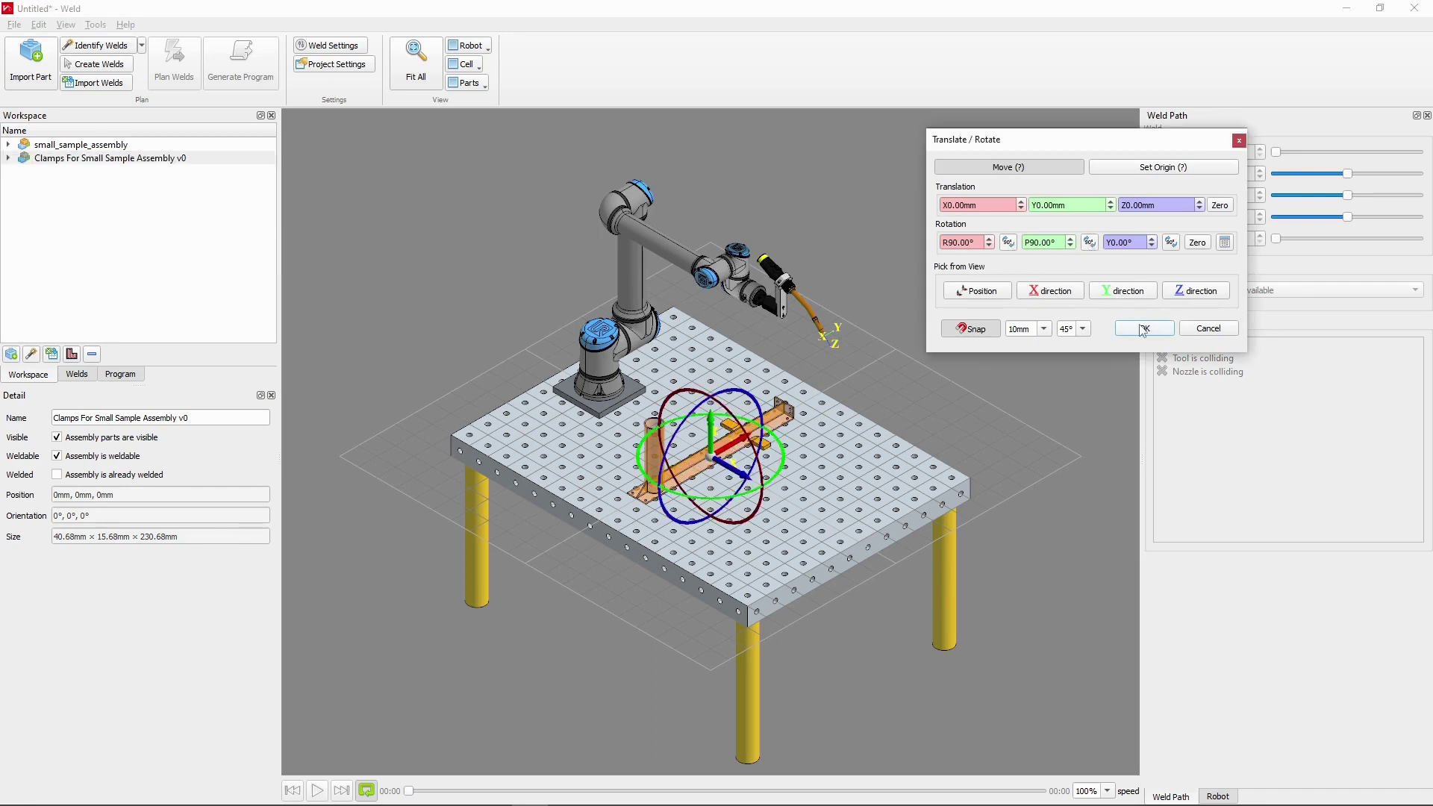
left_click(1143, 329)
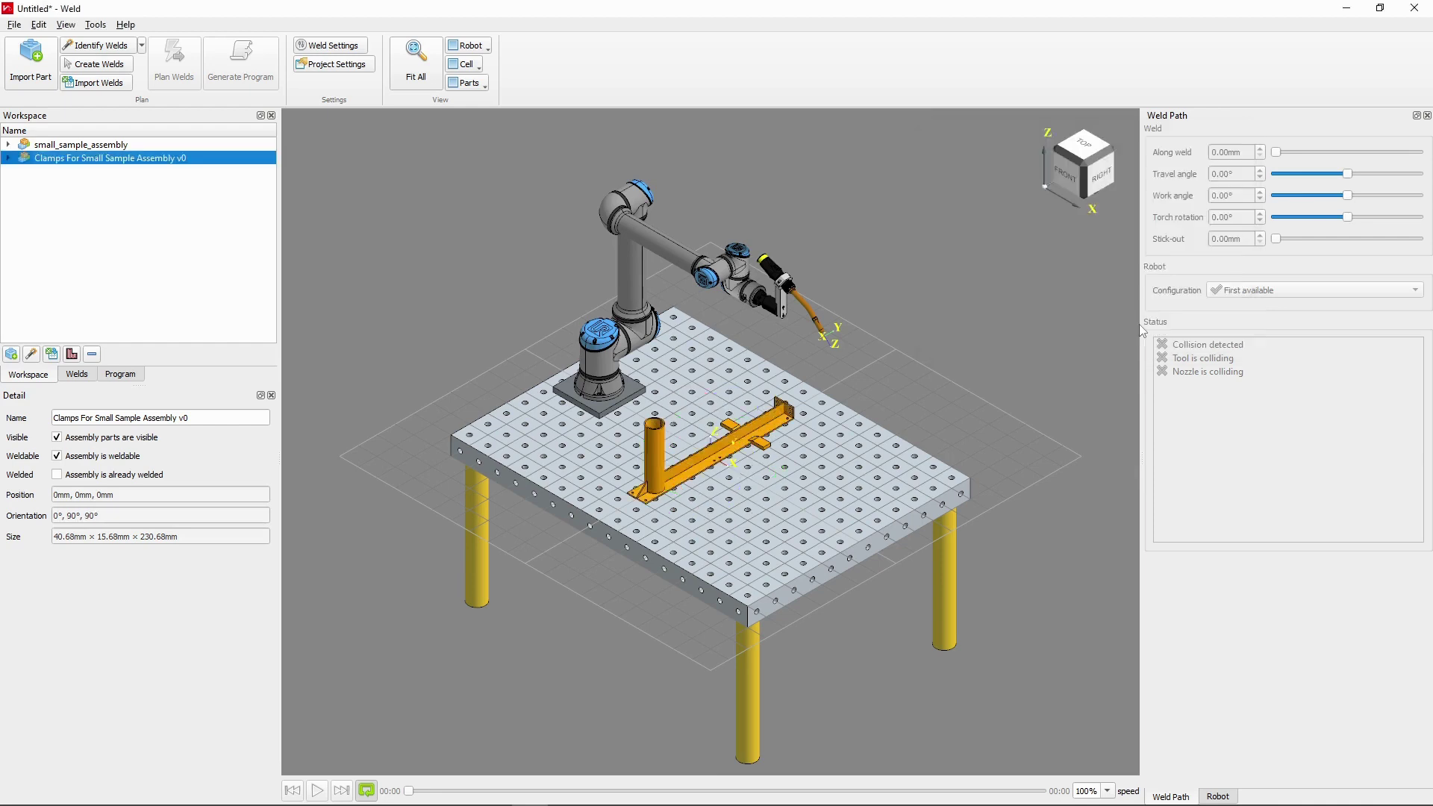
- Untick 'Assembly is weldable' for the clamps assembly, then clear the selection
left_click(144, 219)
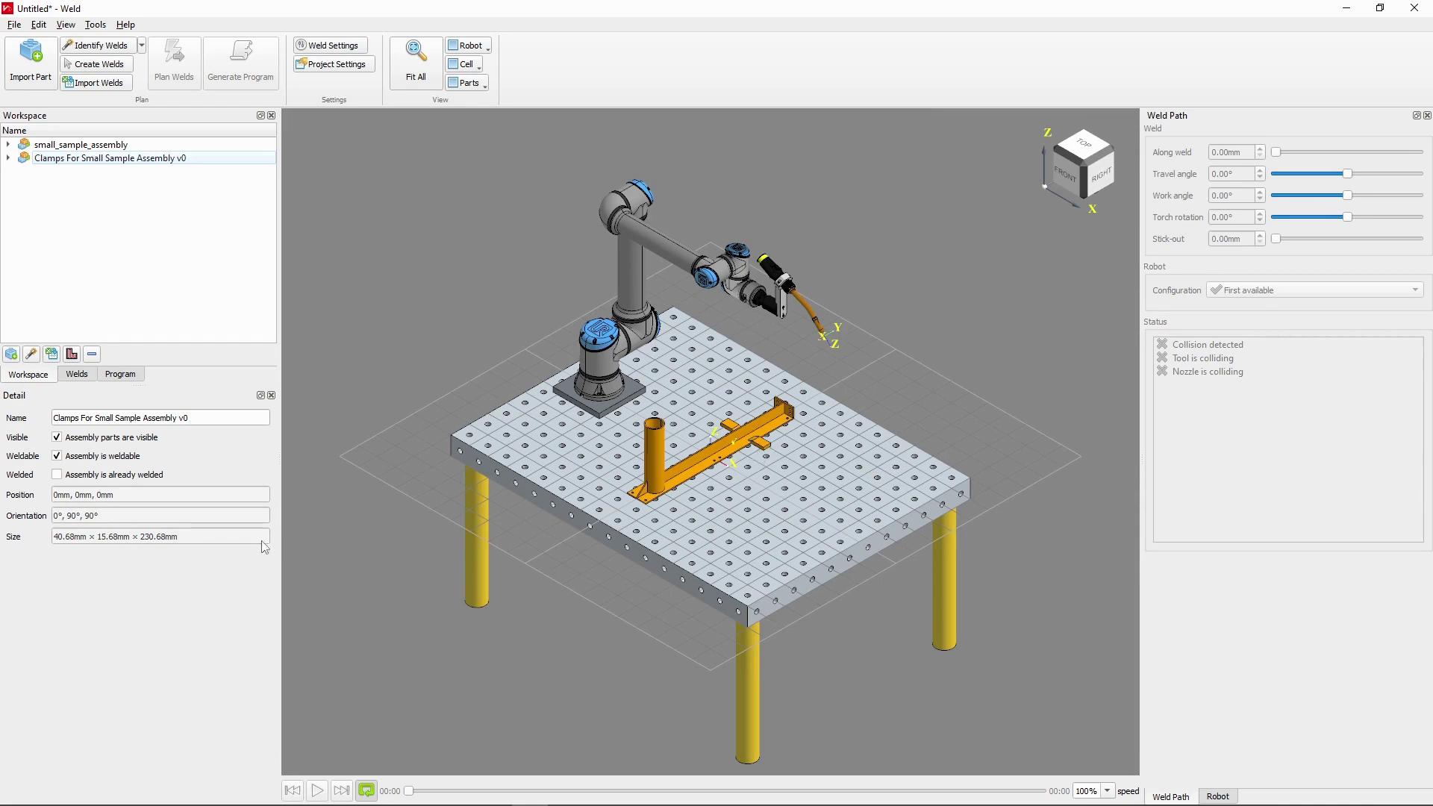
left_click(81, 162)
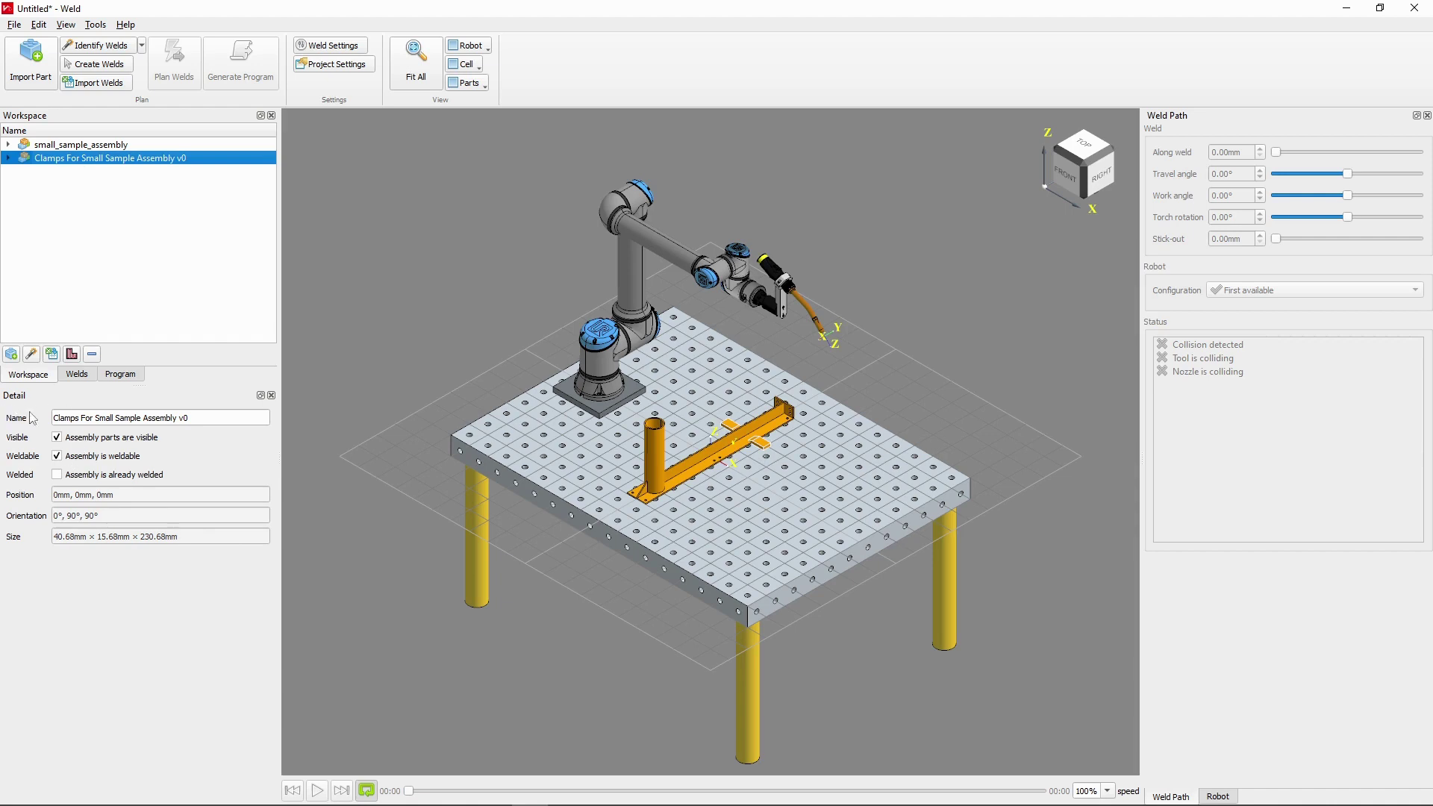
left_click(59, 459)
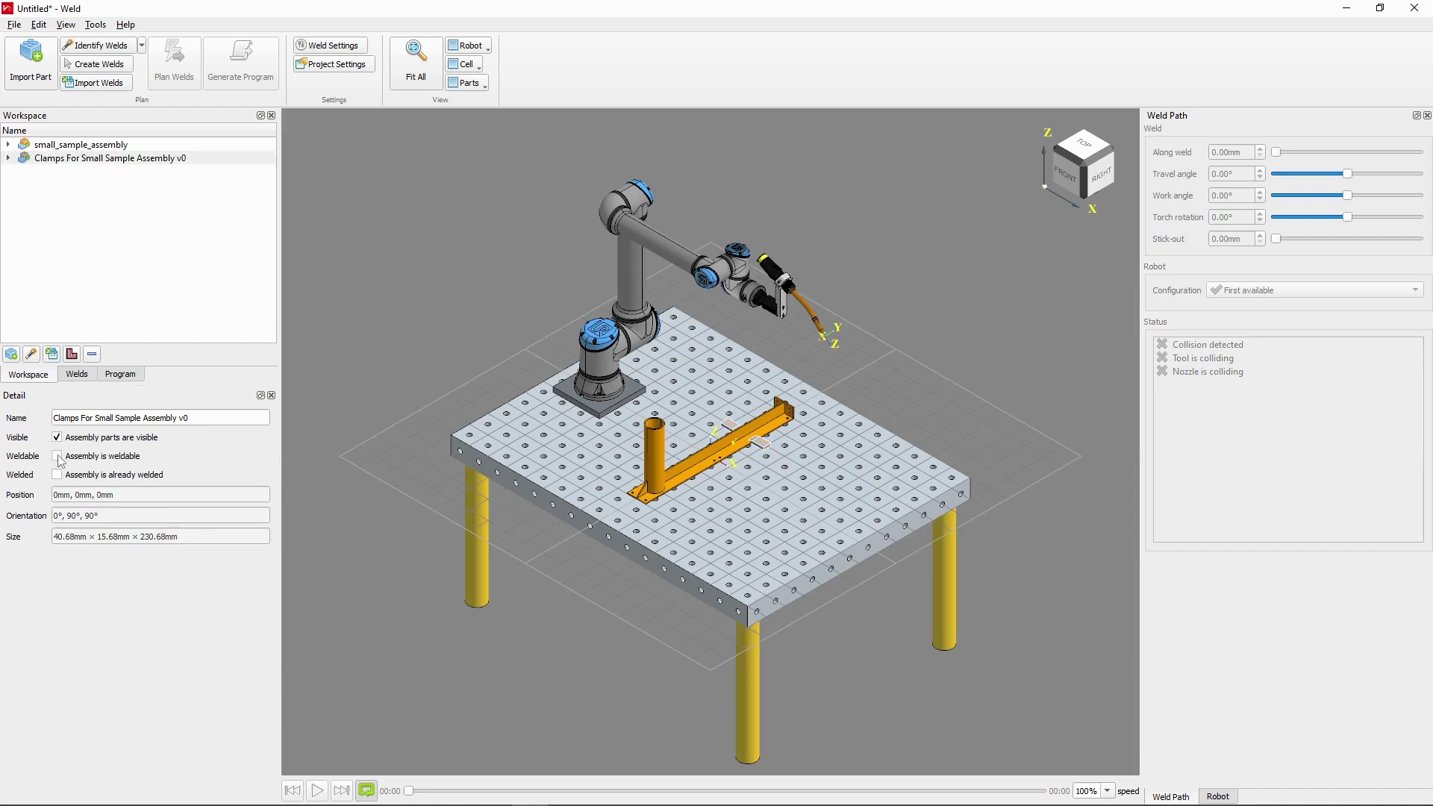
left_click(855, 463)
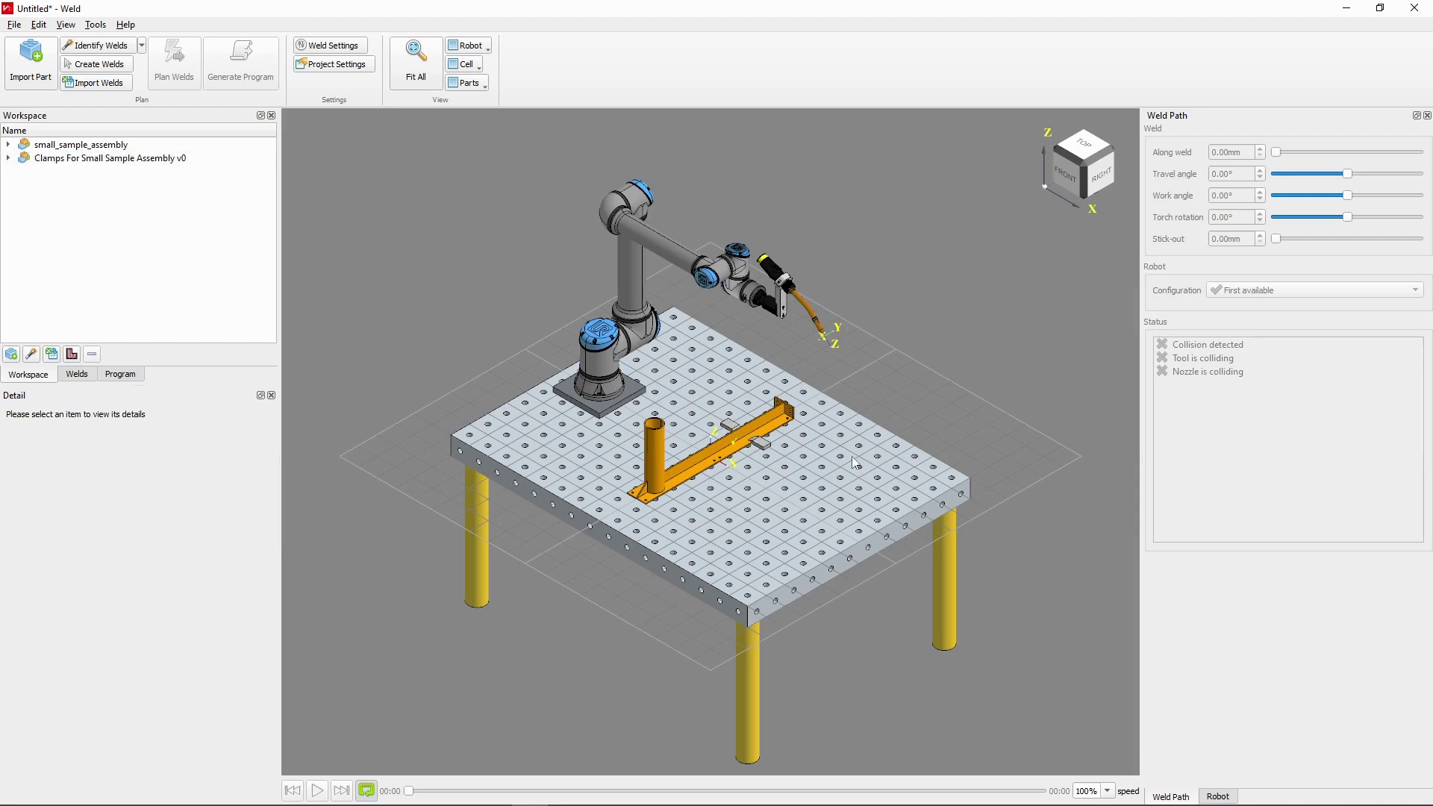
- Identify welds, toggle the channel part in the preview, and create the 20 welds (2986.62mm)
left_click(96, 47)
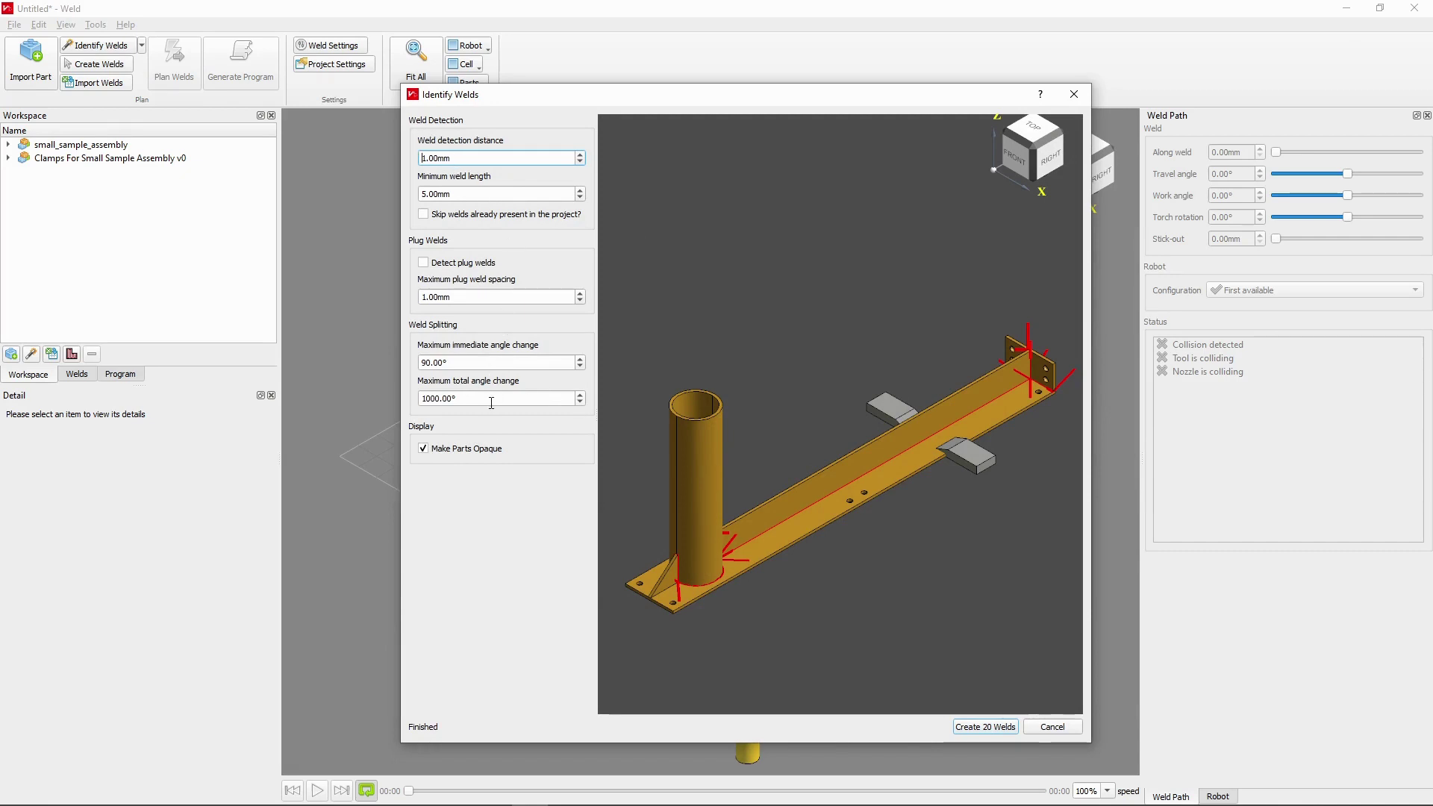
left_click(951, 395)
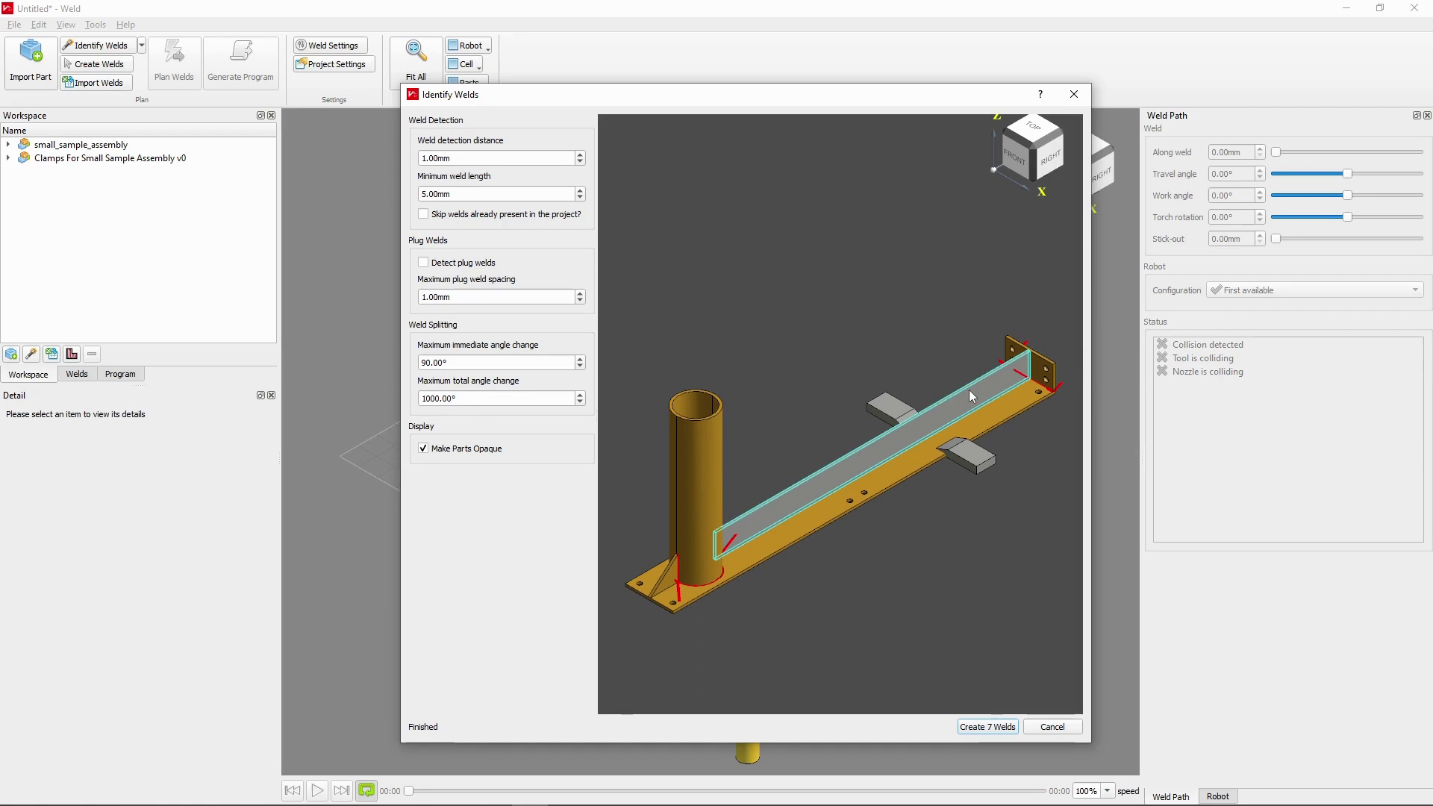
left_click(969, 390)
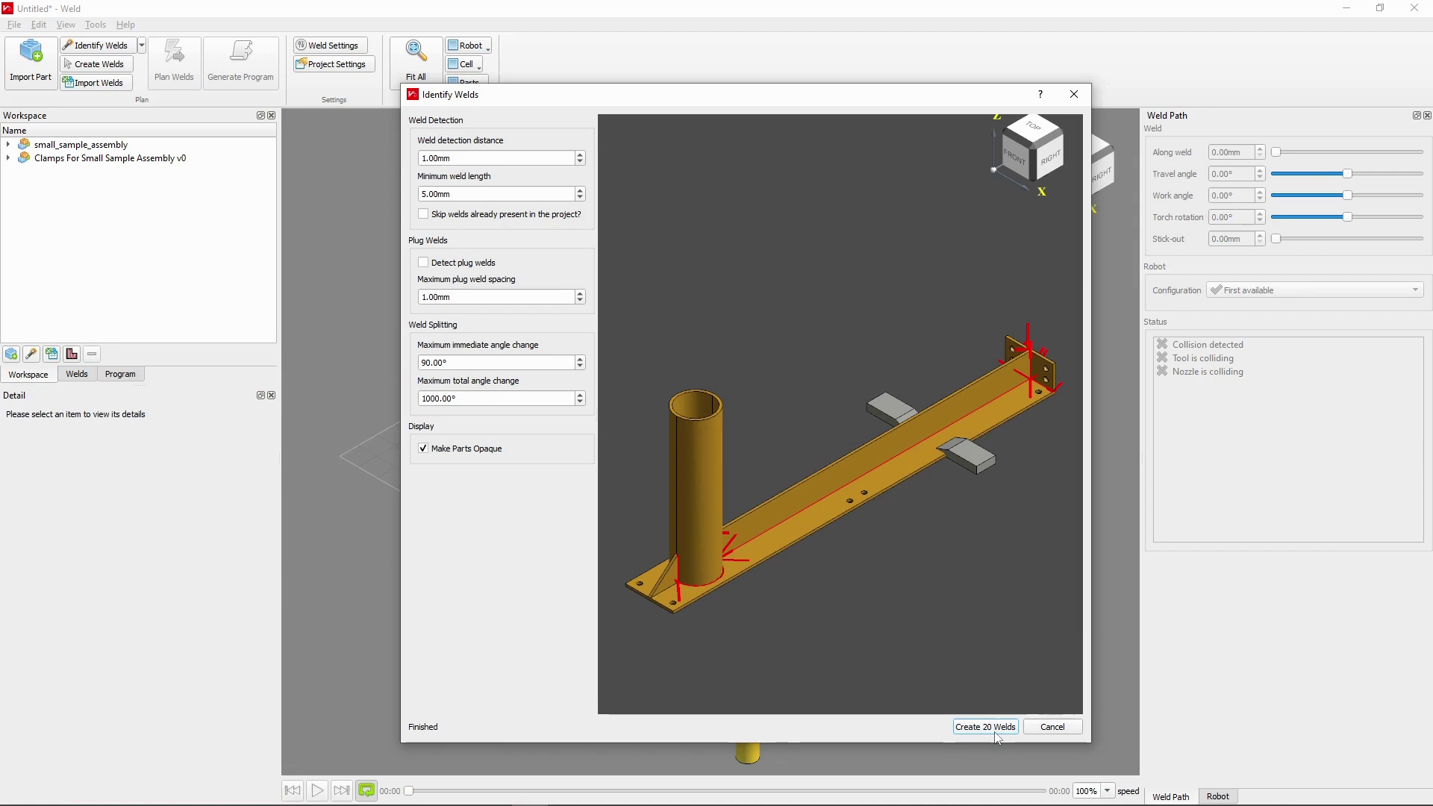
left_click(985, 727)
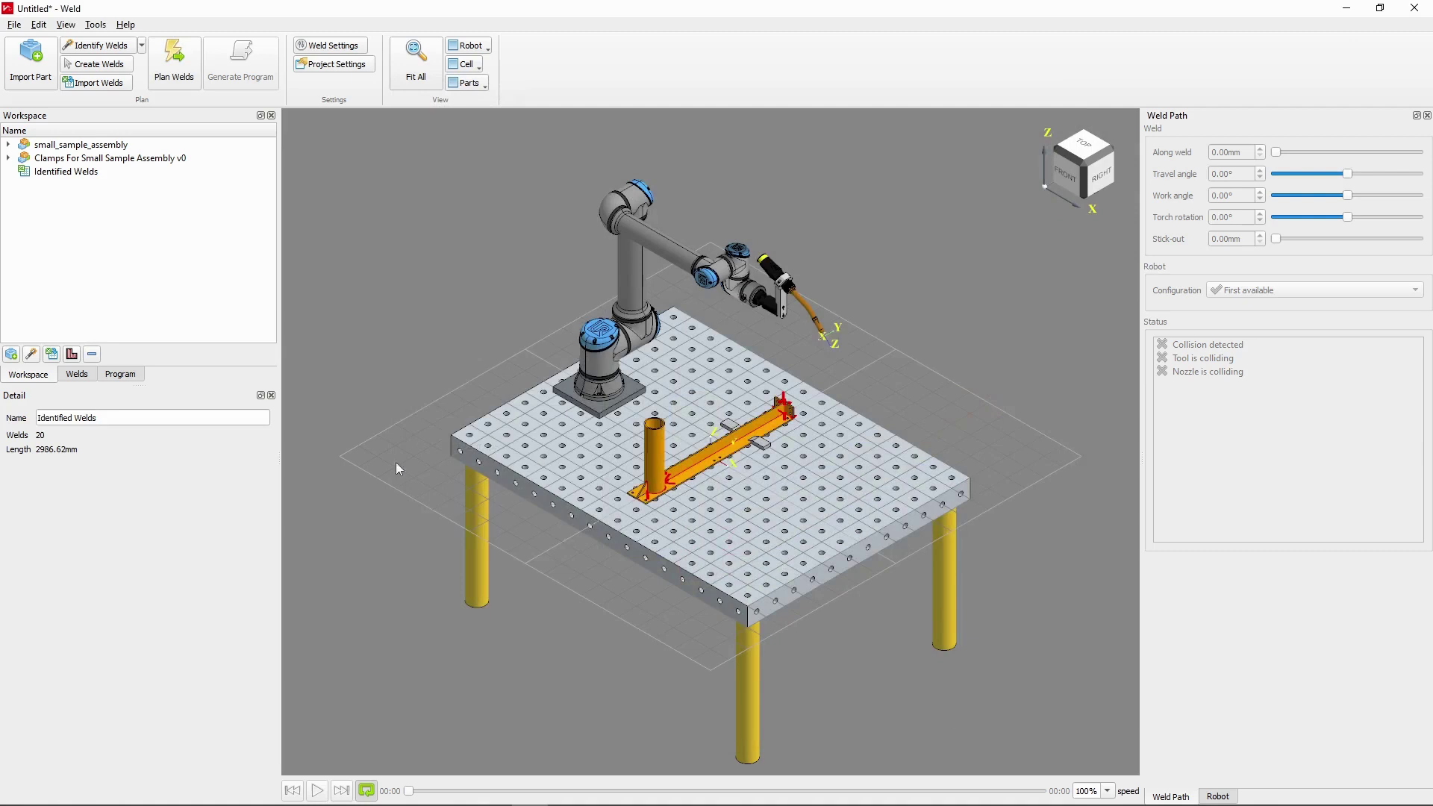
left_click(76, 374)
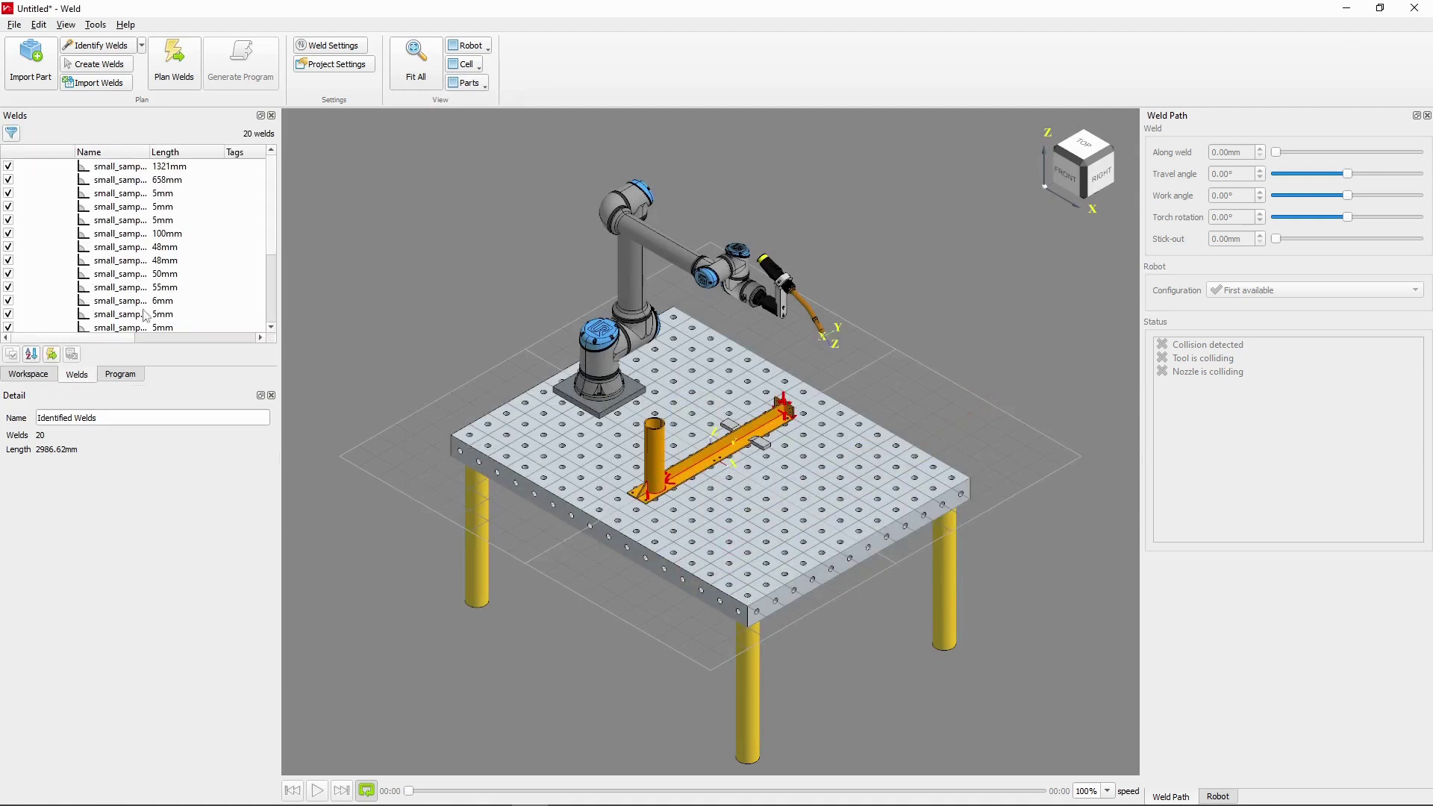
left_click(51, 377)
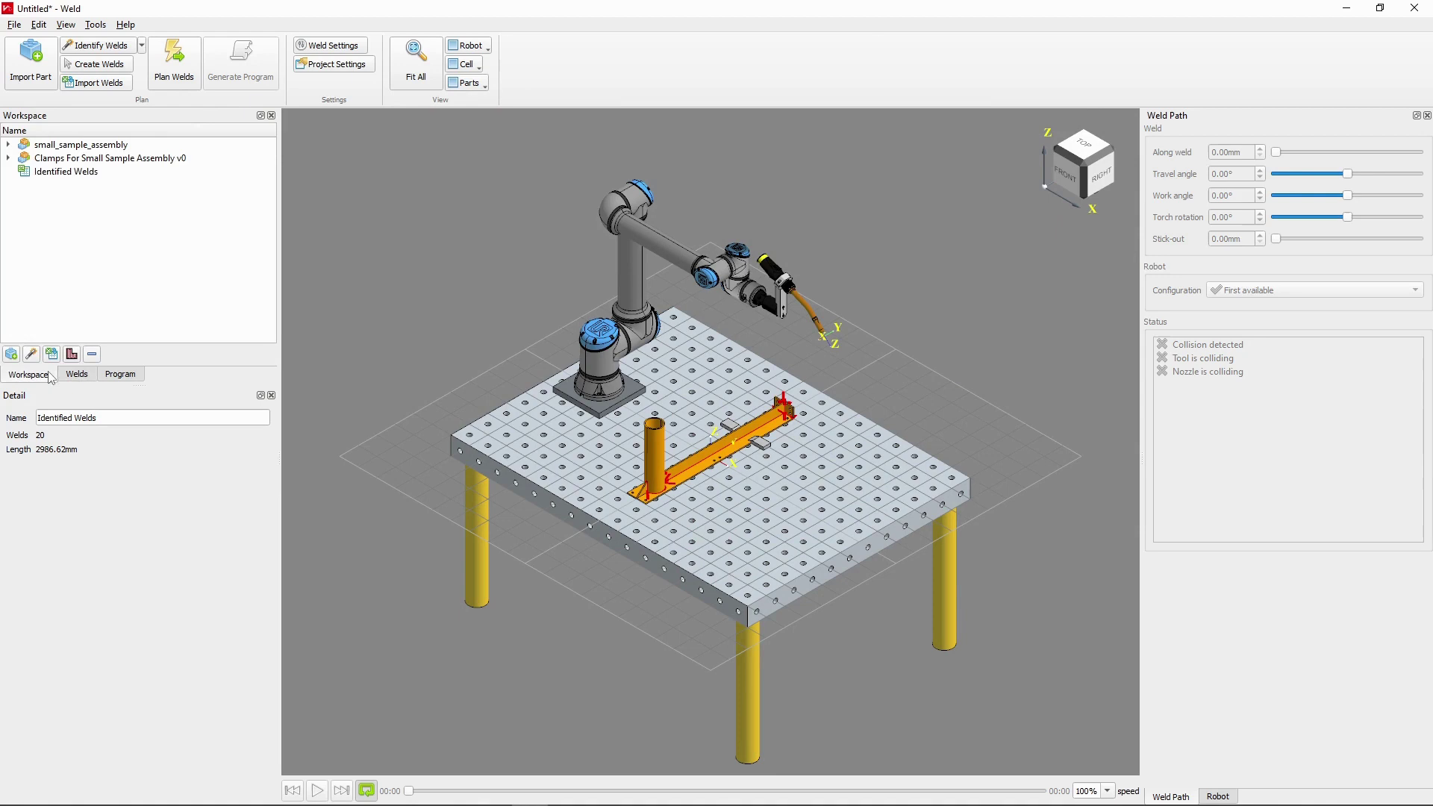
- Plan and optimise welds with 5 planning attempts: 11 planned, 9 not accessible
left_click(178, 73)
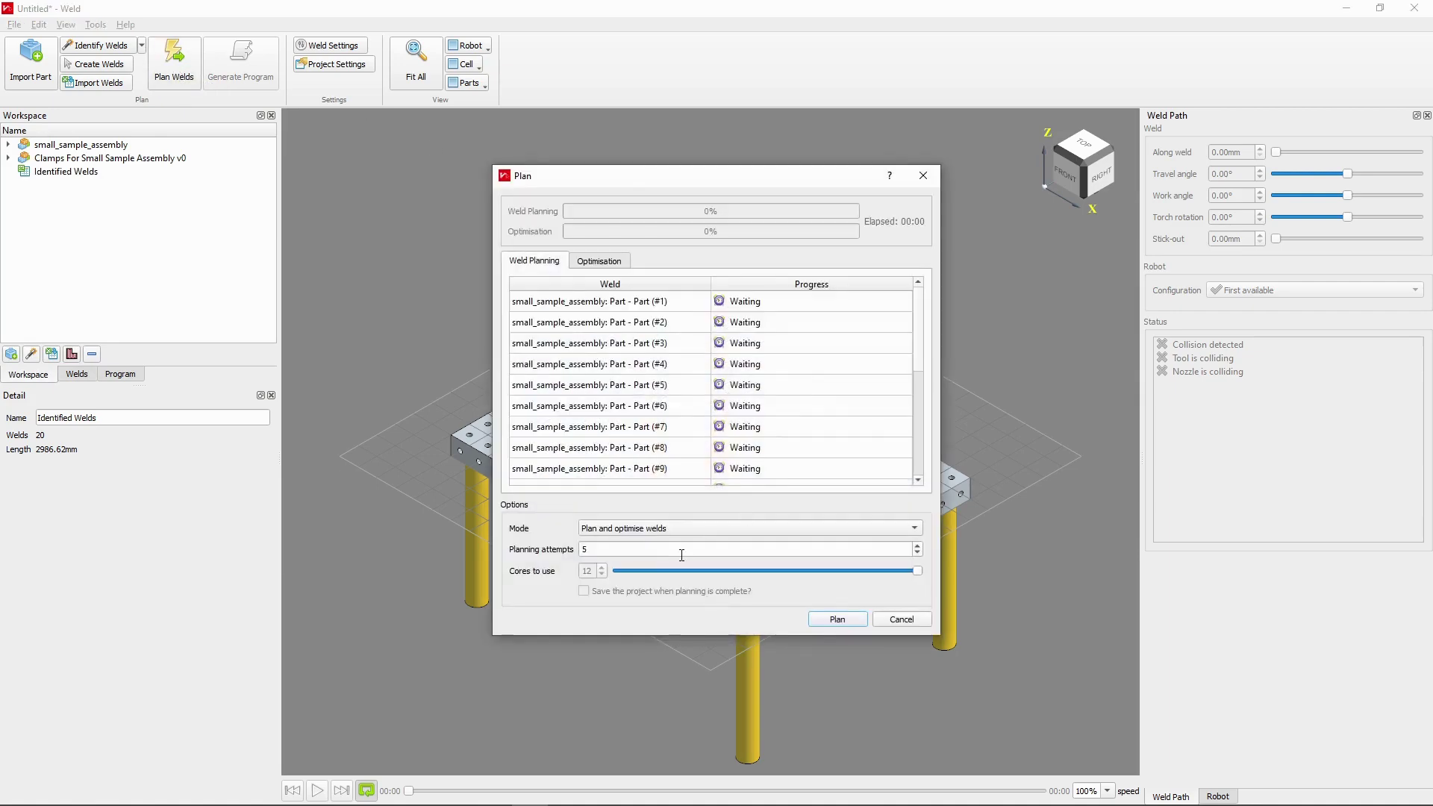
left_click(597, 548)
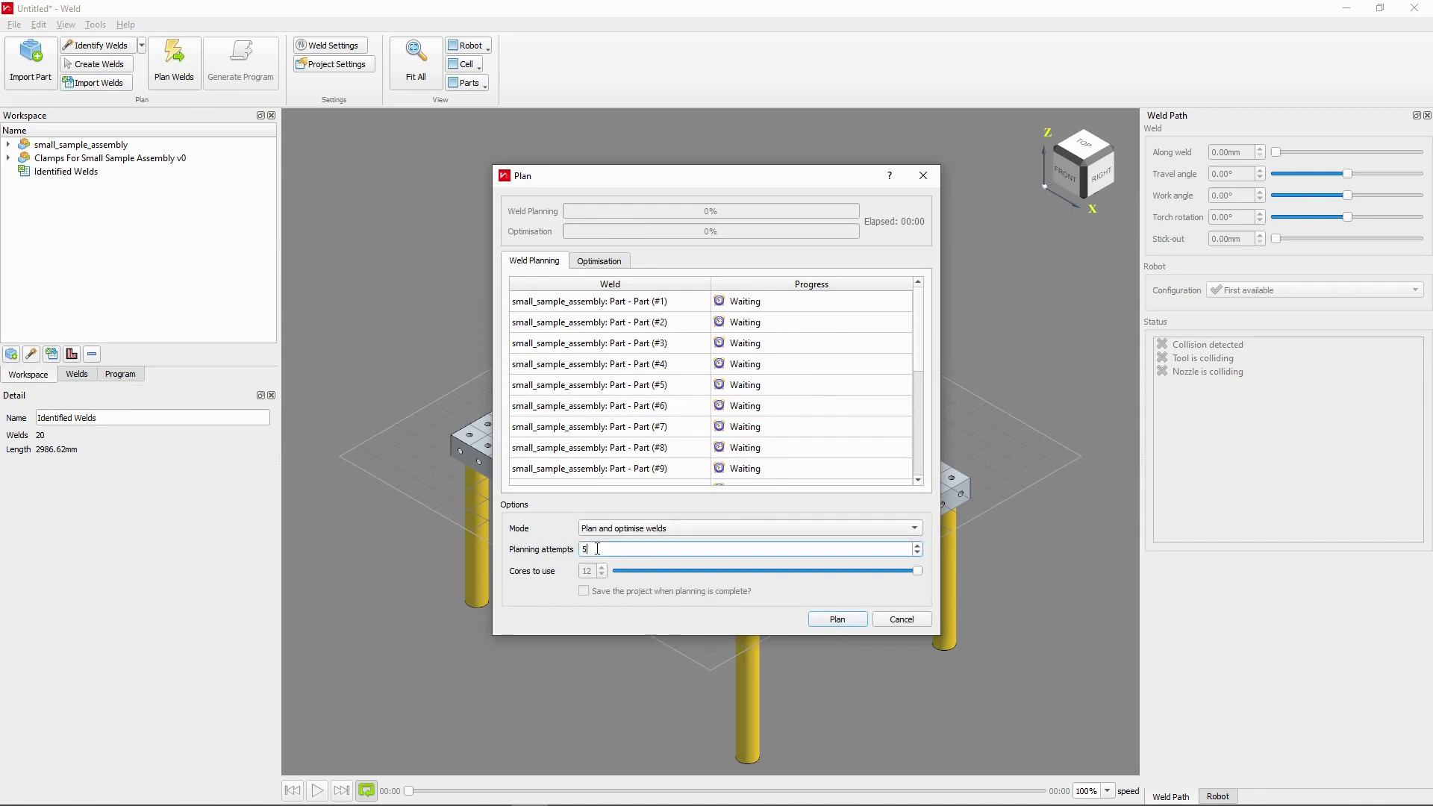
left_click(848, 625)
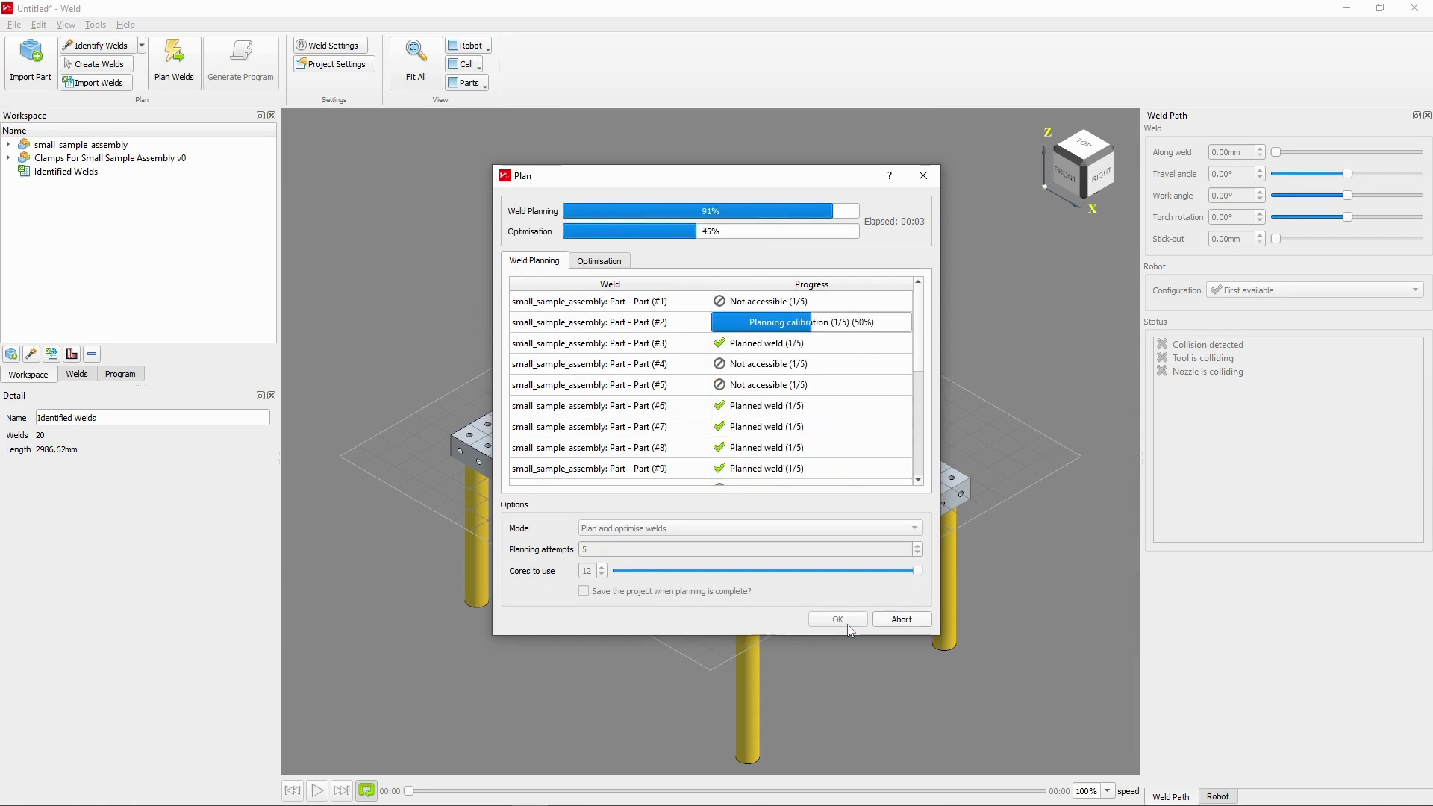
scroll(836, 409, "down", 1)
scroll(836, 410, "down", 3)
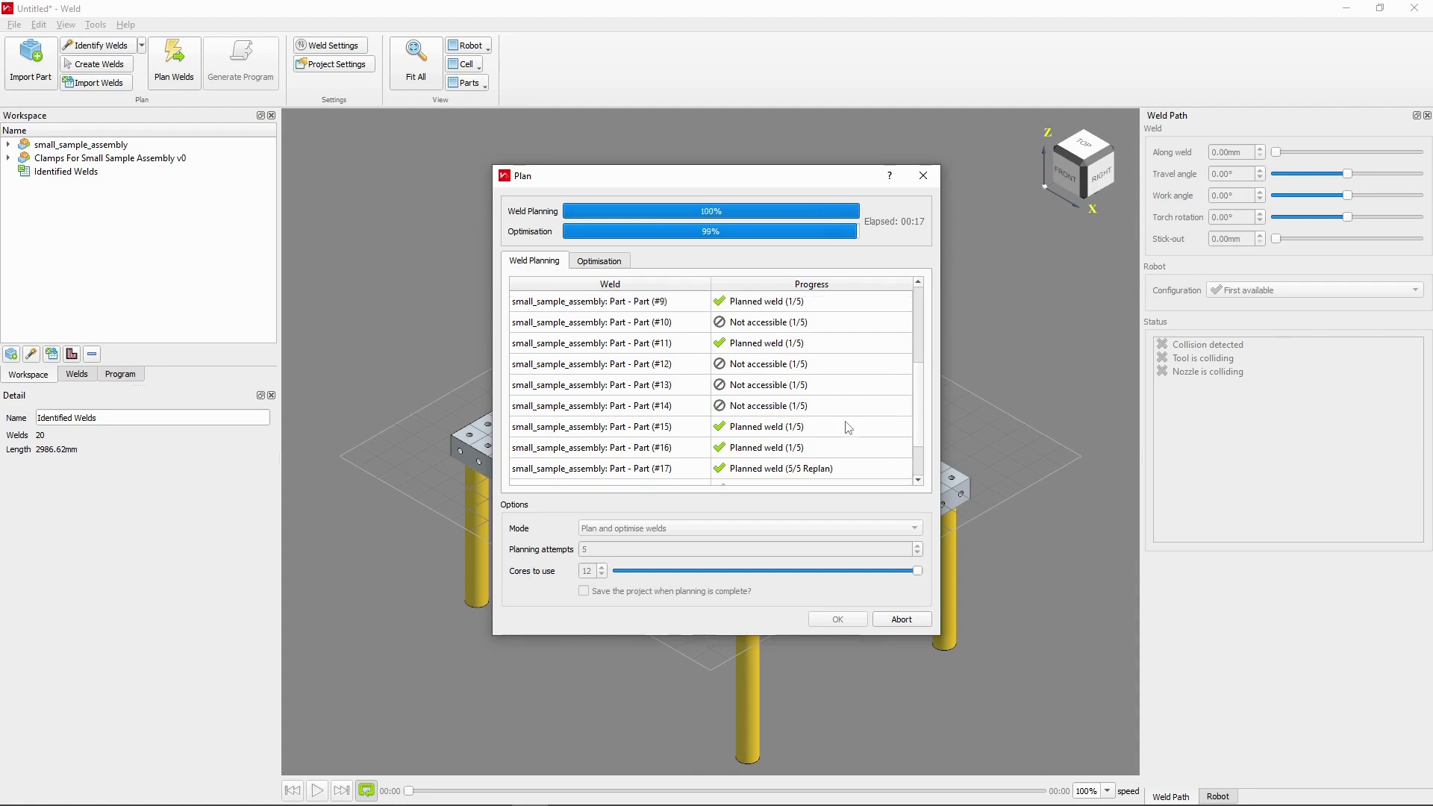
scroll(848, 427, "down", 1)
scroll(848, 427, "up", 4)
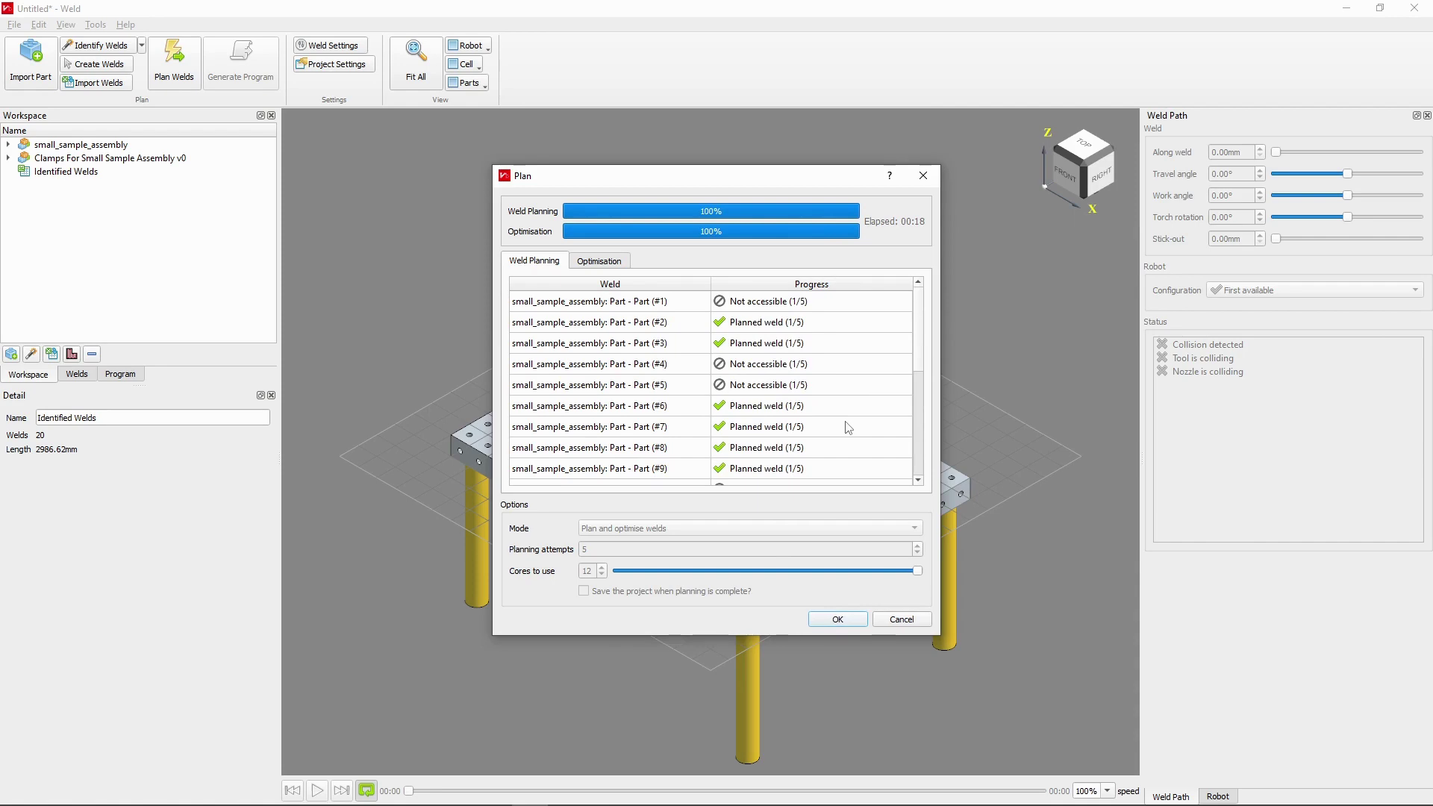
- Accept the plan, show the 09:41 program steps, and simulate the first Sense step
left_click(849, 616)
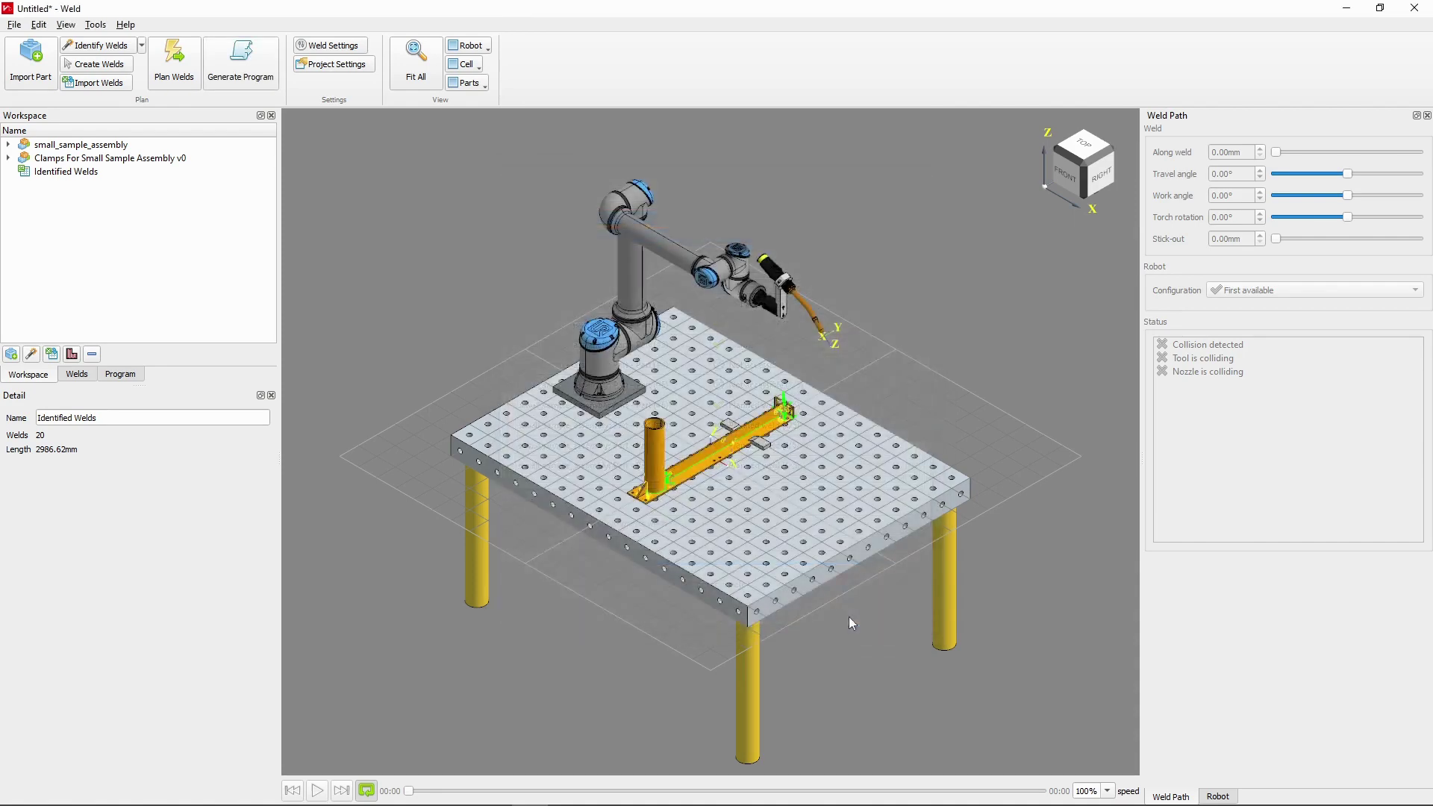
left_click(121, 375)
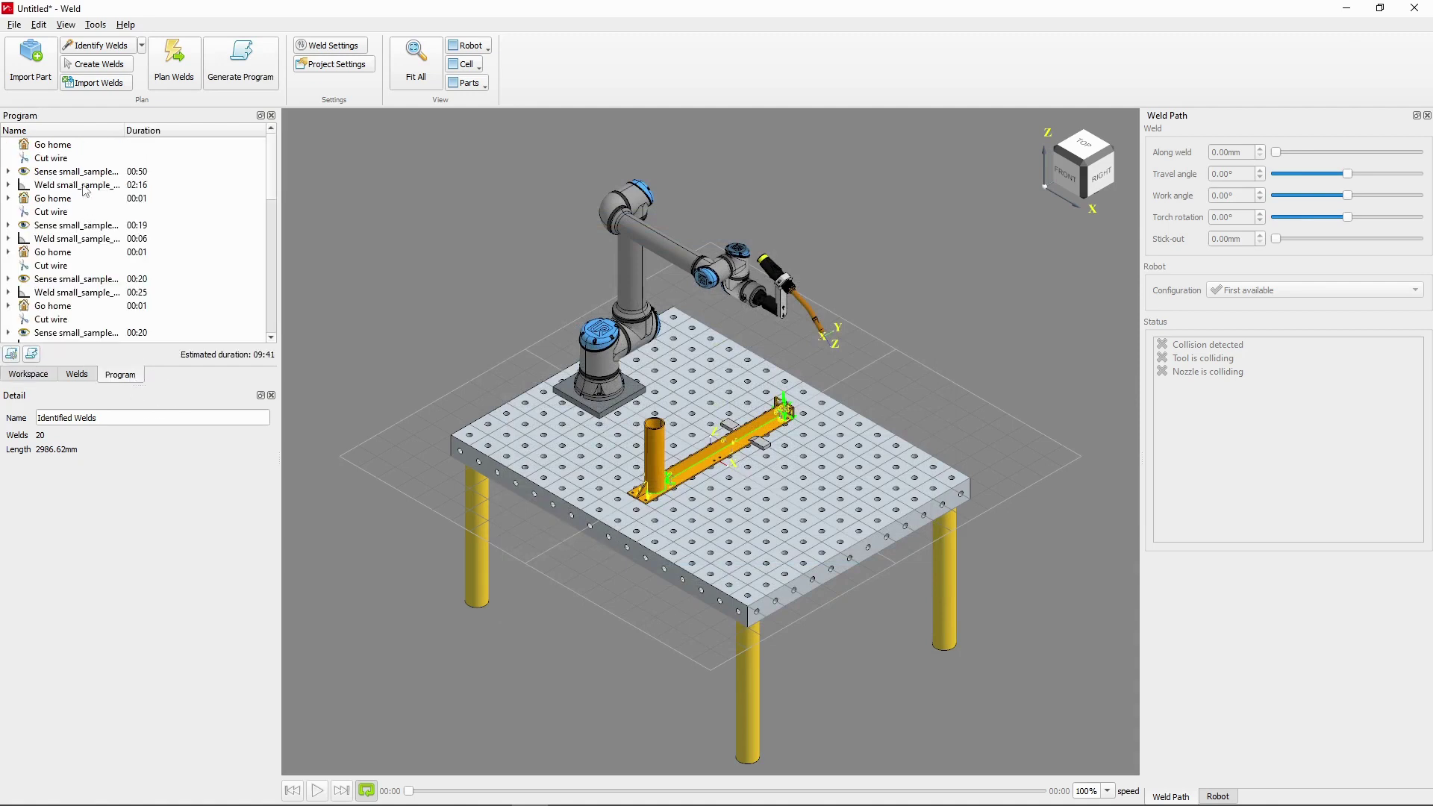
scroll(84, 192, "down", 10)
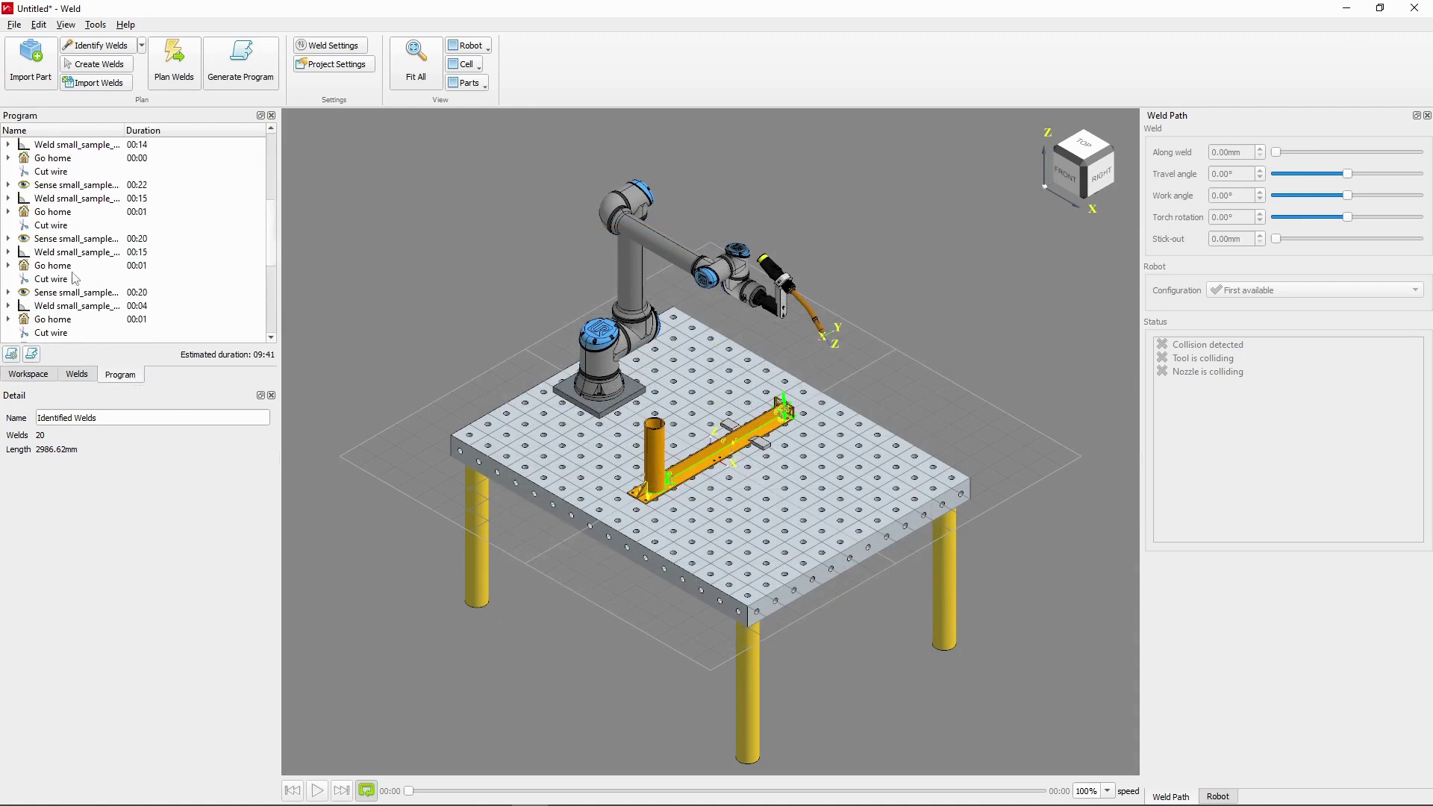
scroll(74, 276, "down", 3)
left_click(58, 172)
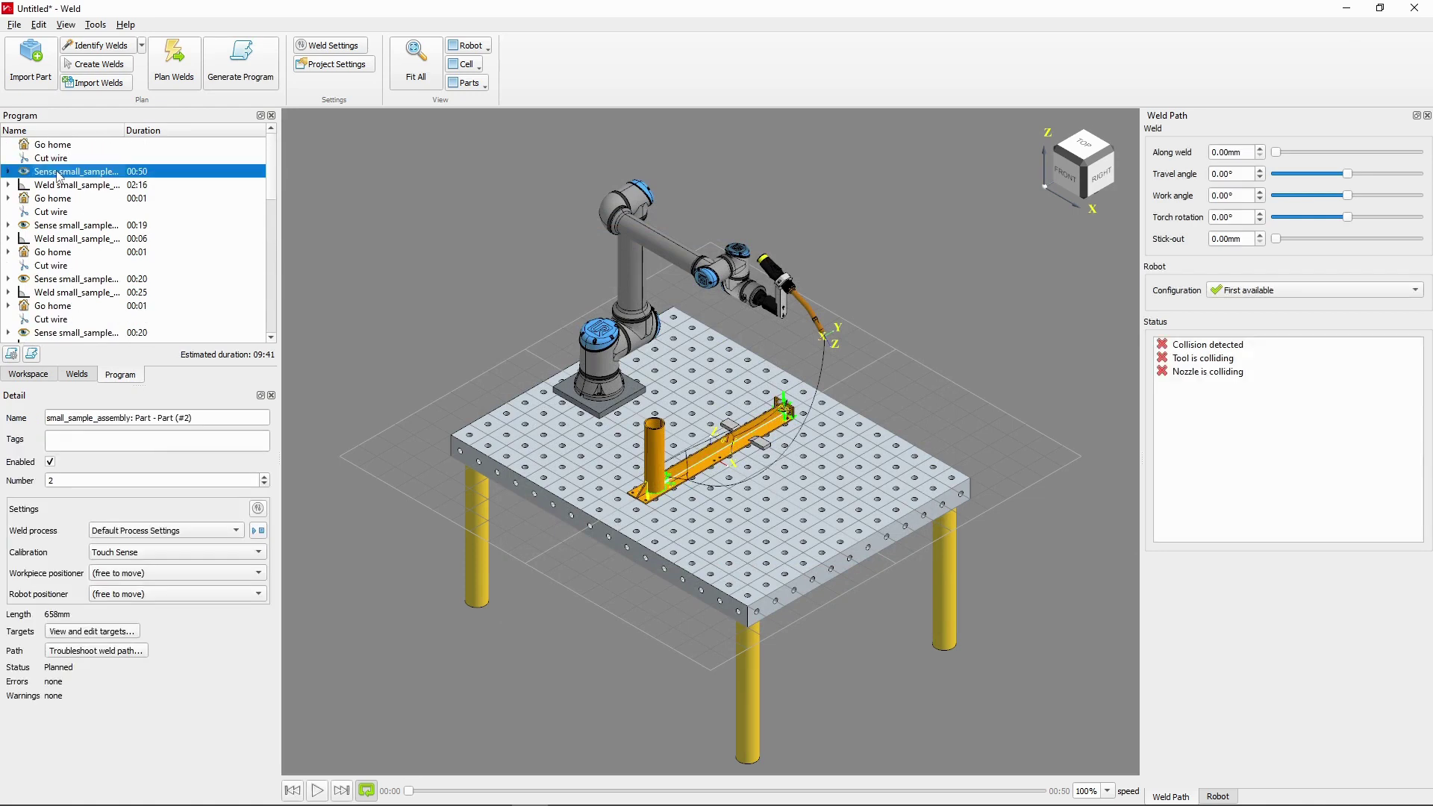
left_click(317, 791)
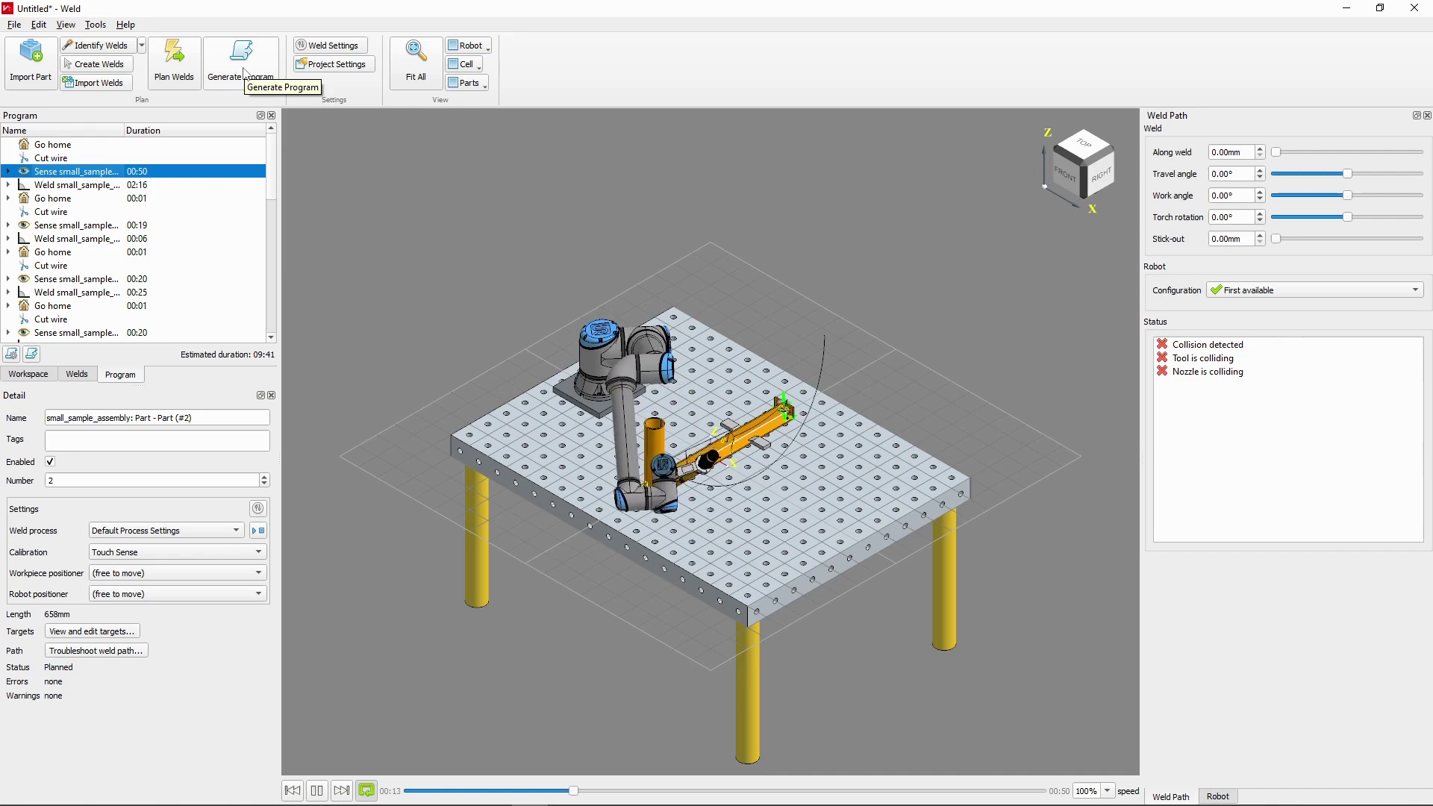
- Generate the program despite one unoptimised weld, choosing Transfer to Robot via SFTP on port 22
left_click(244, 70)
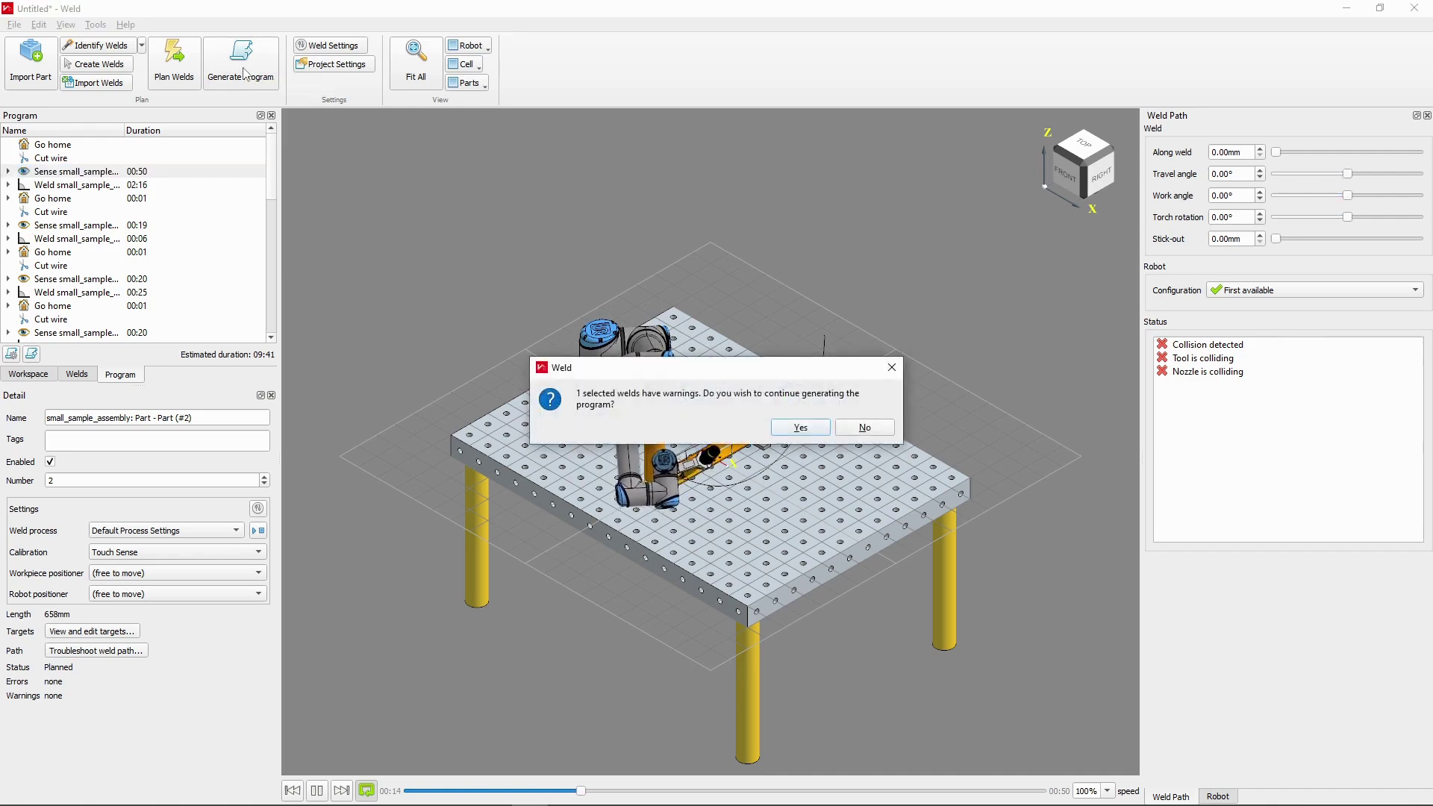
left_click(800, 428)
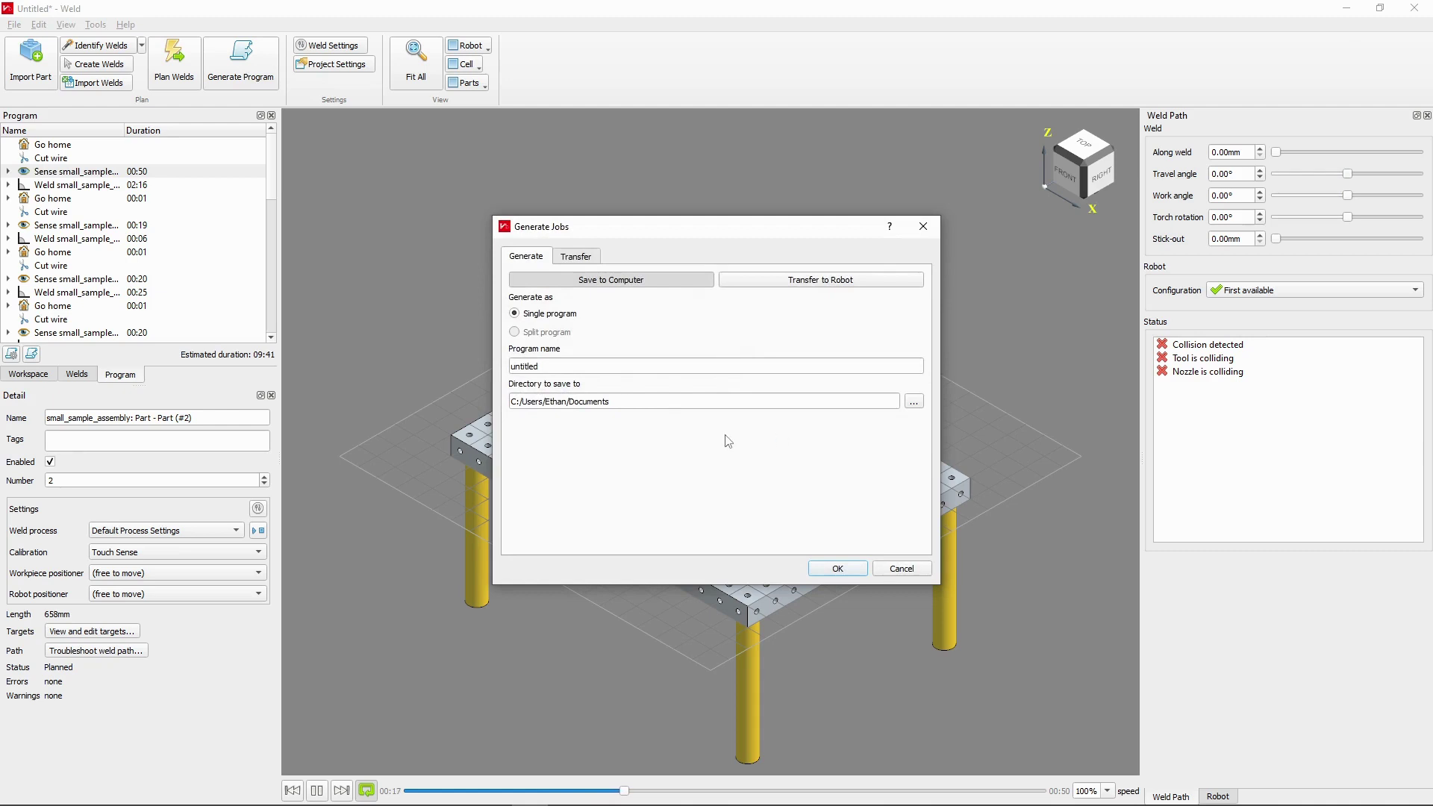
left_click_drag(617, 236, 875, 115)
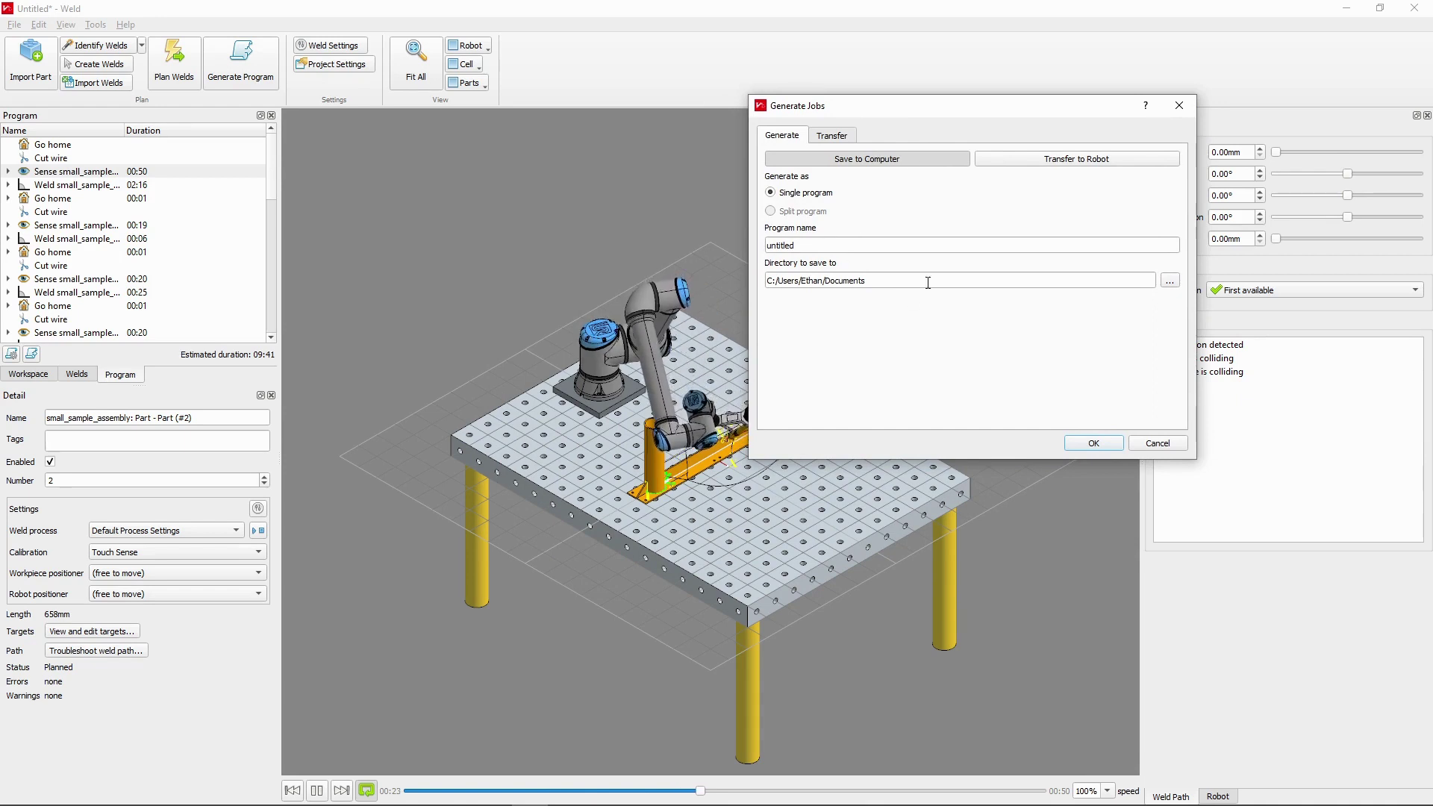
left_click(1019, 159)
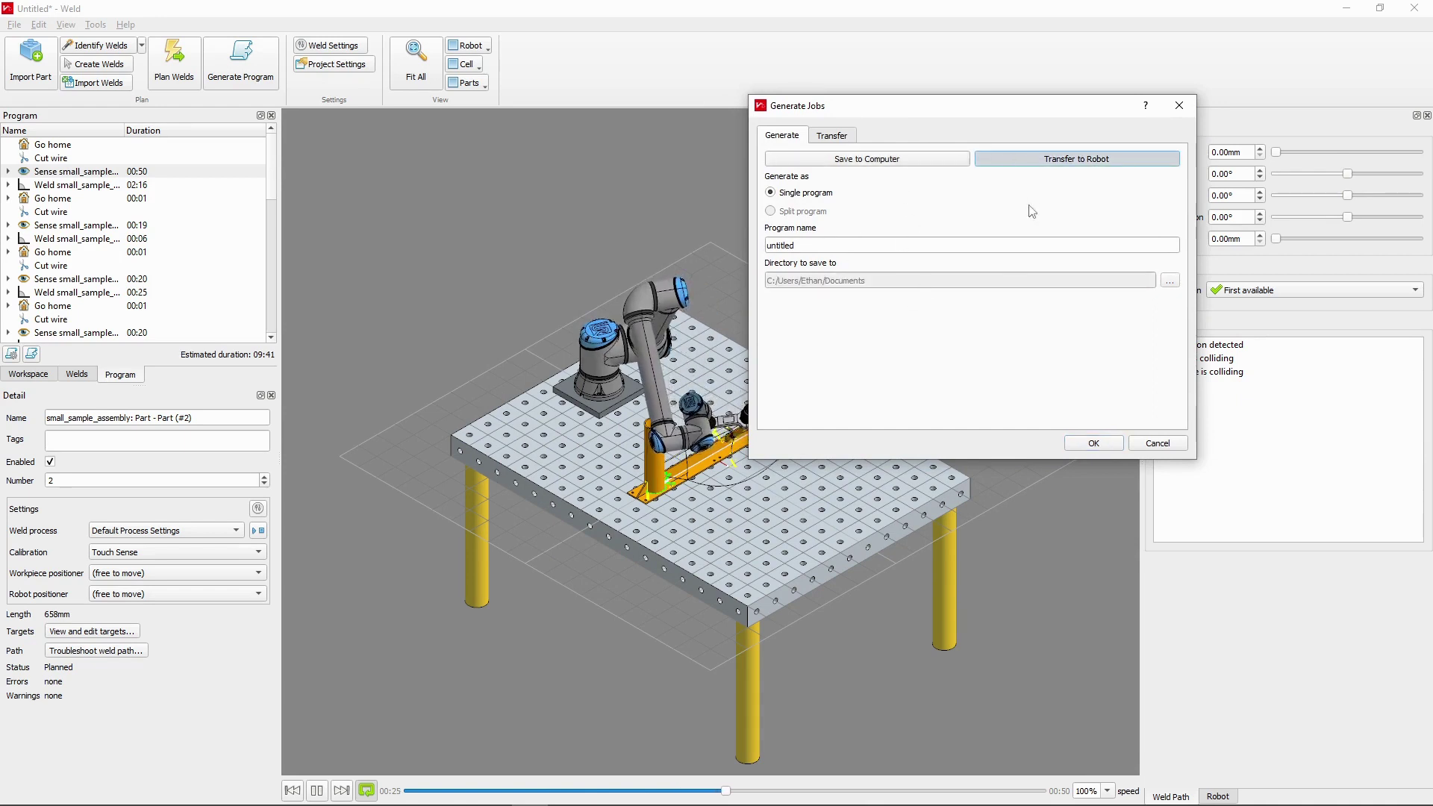
left_click(849, 137)
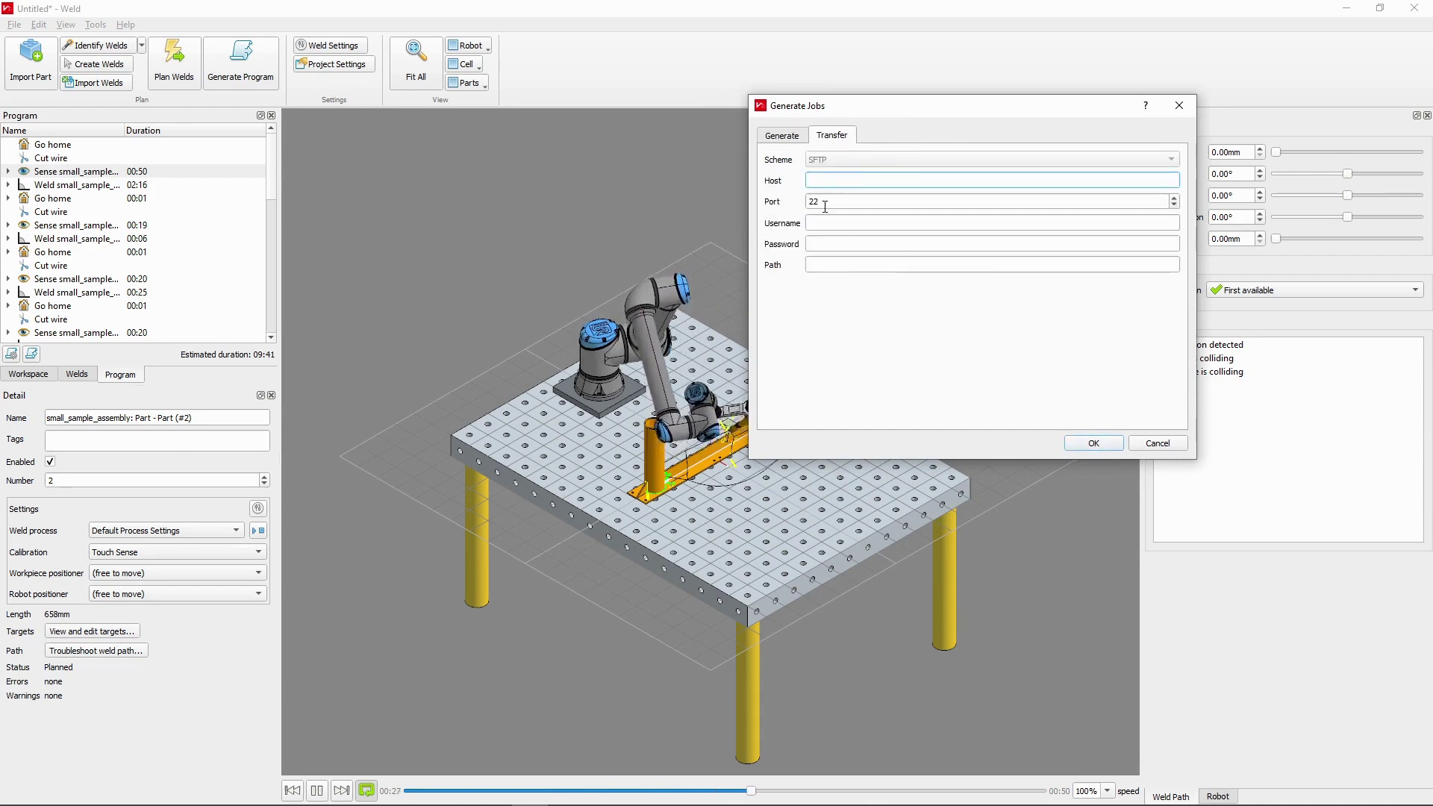